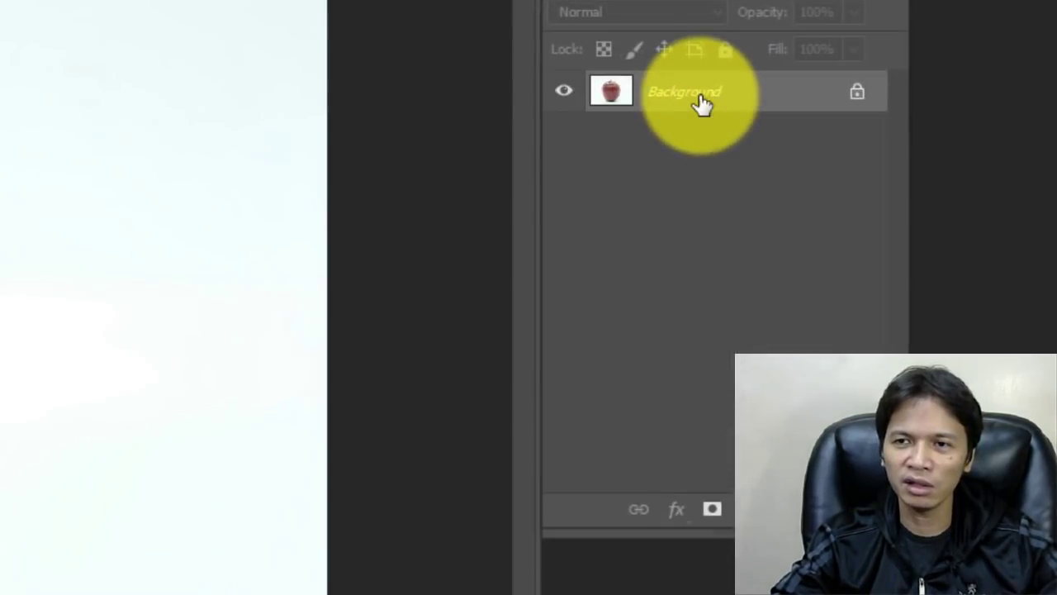
# Duplicate the Background layer as 'Background copy' and hide the original Background layer.
pyautogui.rightClick(843, 162)
pyautogui.click(763, 156)
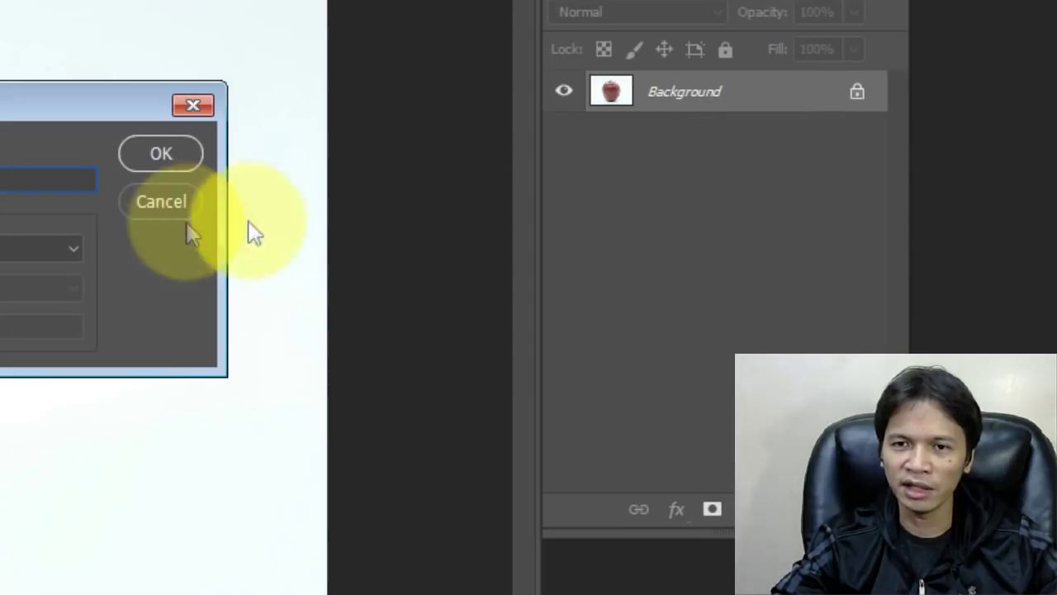
pyautogui.click(177, 154)
pyautogui.click(565, 136)
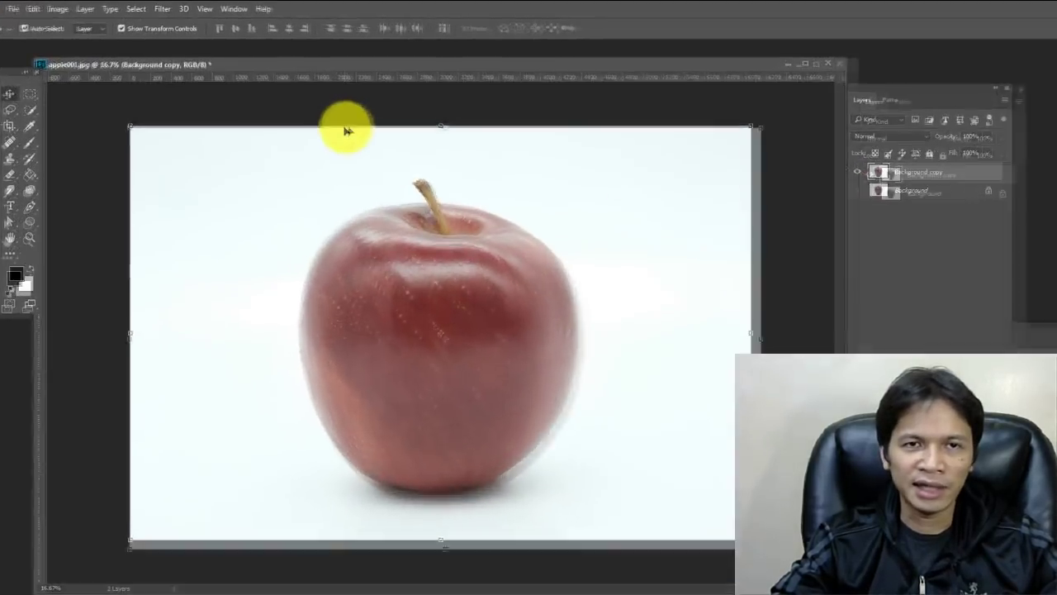
# Open the Camera Raw Filter on the copy layer and pick the White Balance tool.
pyautogui.click(162, 9)
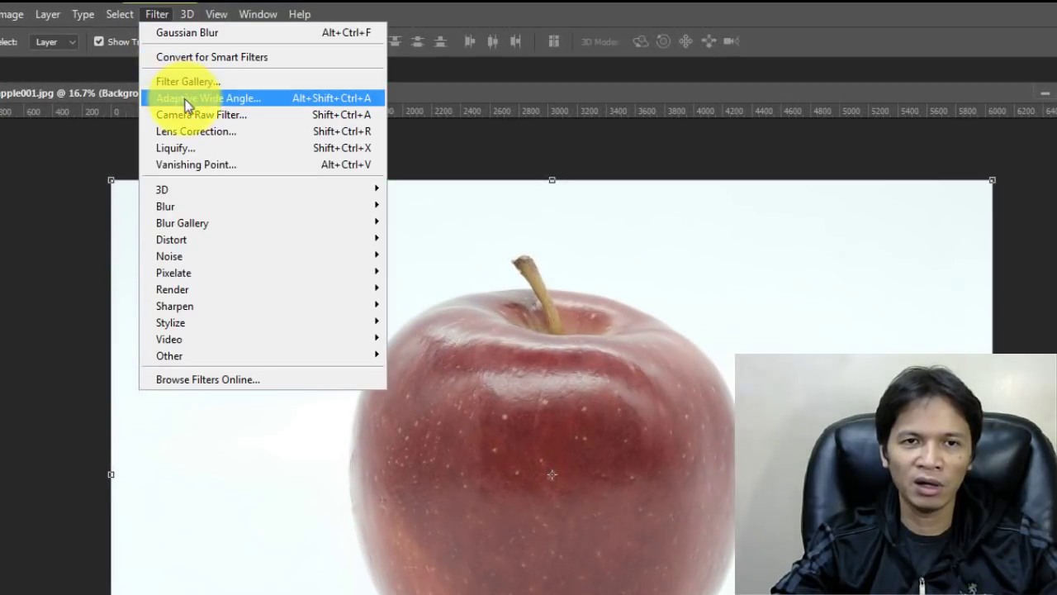
pyautogui.click(193, 113)
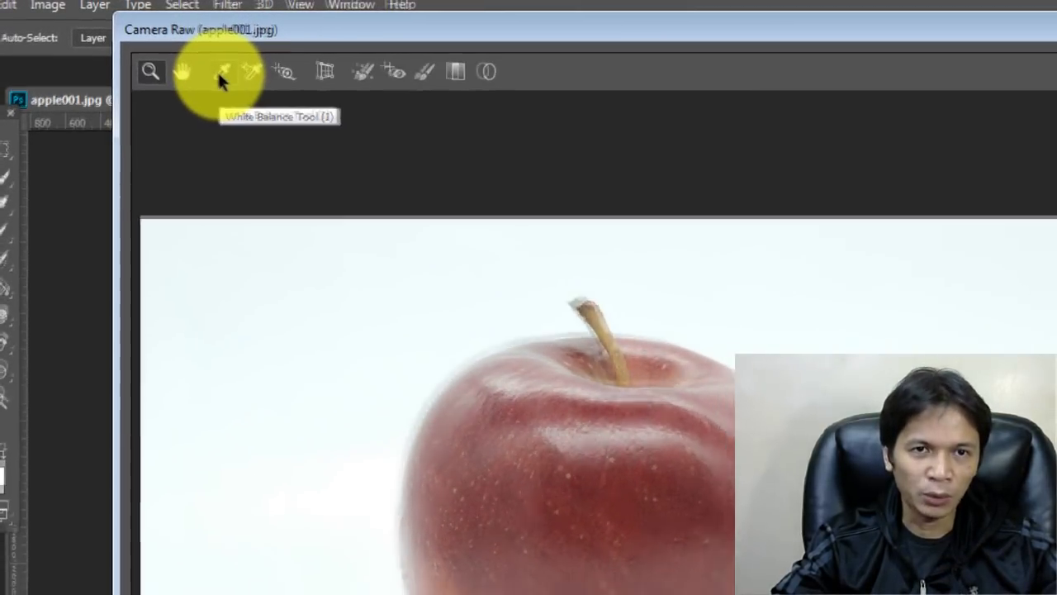
pyautogui.click(222, 74)
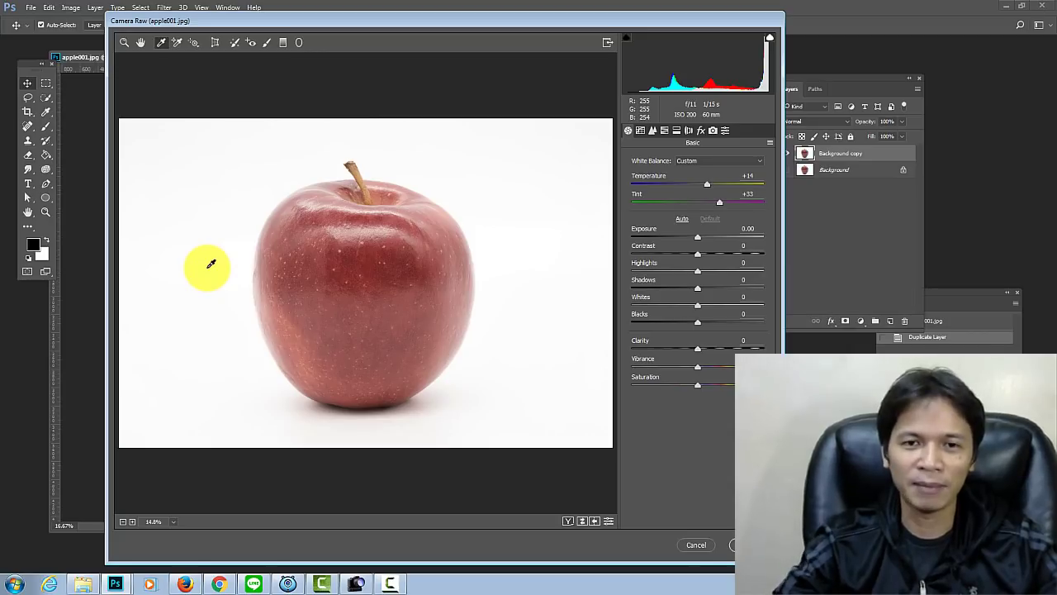
# View the single reference apple image, then return to Camera Raw.
pyautogui.click(356, 584)
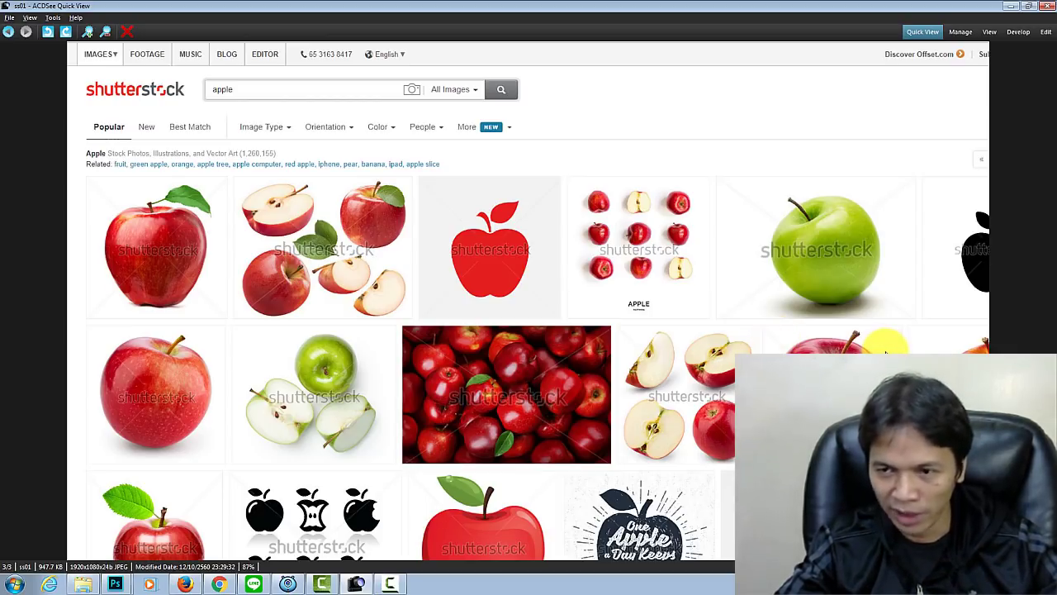
pyautogui.press('Right')
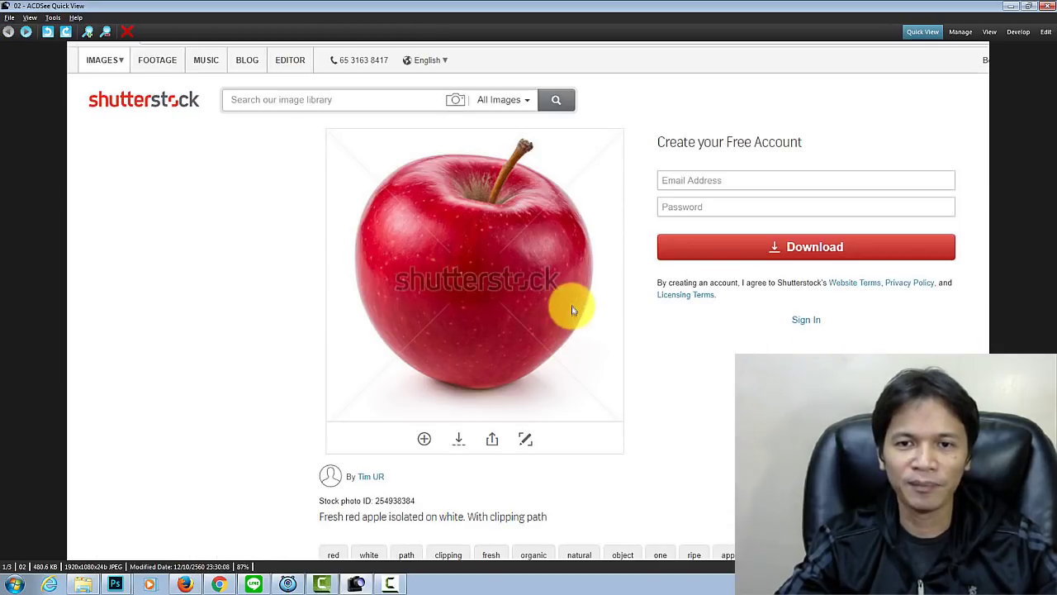
pyautogui.click(1011, 7)
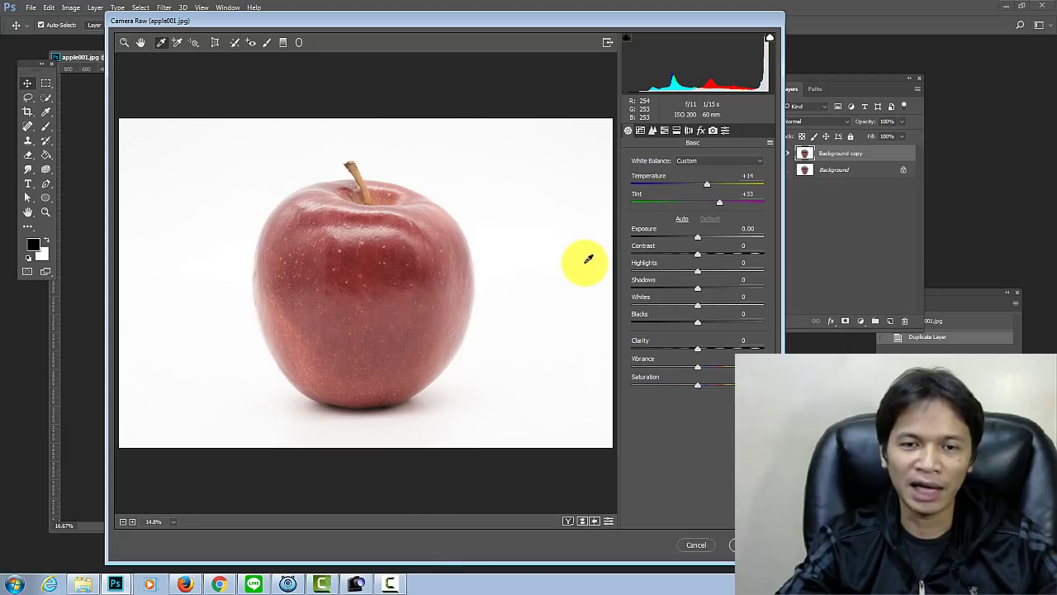
# Check the reference apple image, then show Camera Raw's HSL / Grayscale Hue settings.
pyautogui.click(389, 583)
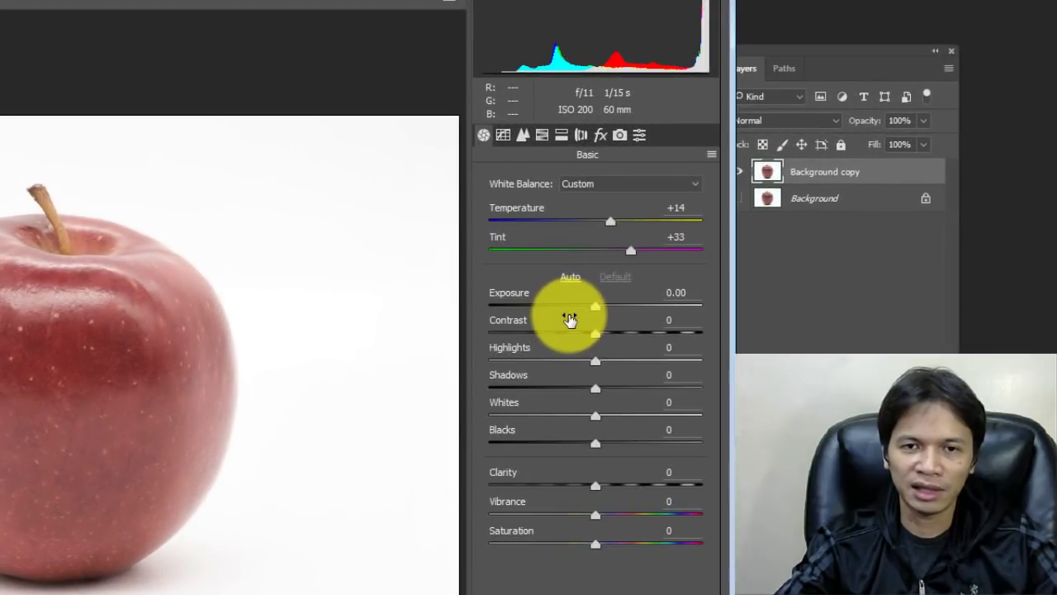
pyautogui.click(543, 134)
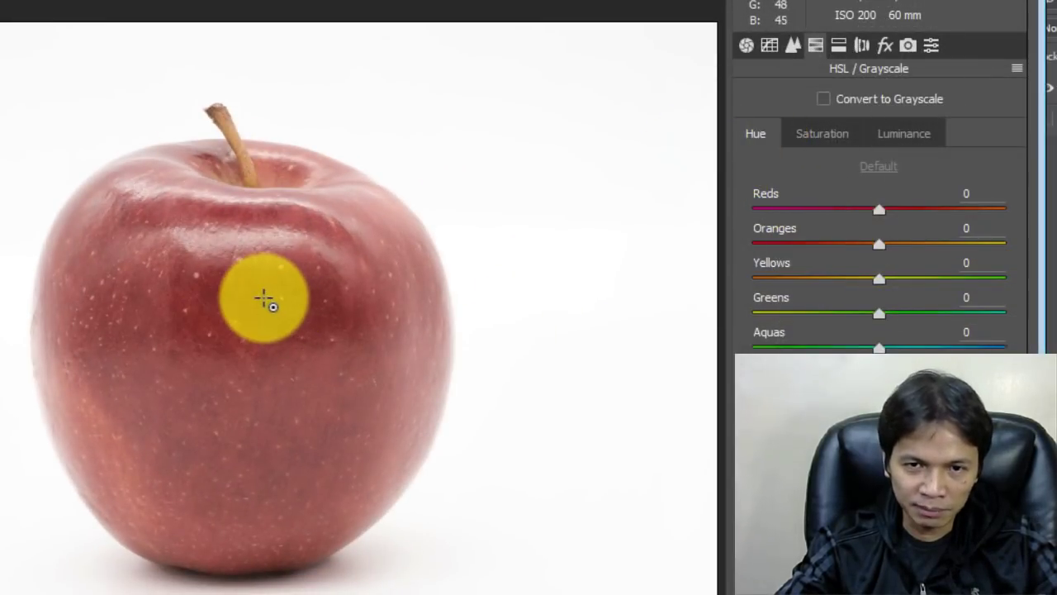
# Set Reds/Oranges saturation to +96/+50 and luminance to +27/+14, then compare with the reference.
pyautogui.moveTo(260, 296)
pyautogui.mouseDown()
pyautogui.moveTo(268, 257)
pyautogui.moveTo(265, 306)
pyautogui.mouseUp()
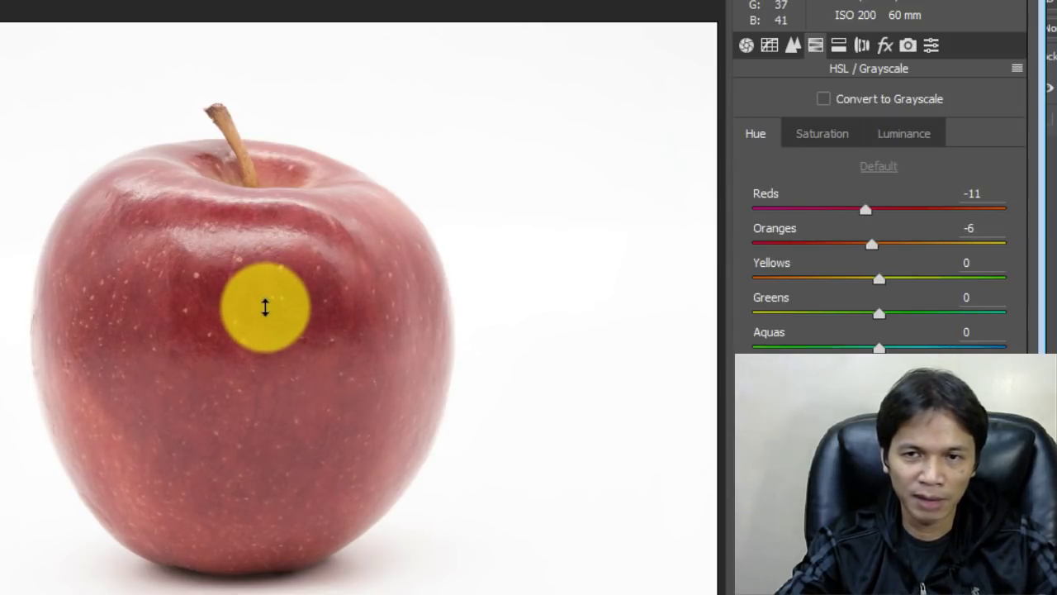
pyautogui.click(819, 135)
pyautogui.moveTo(258, 295); pyautogui.dragTo(261, 225)
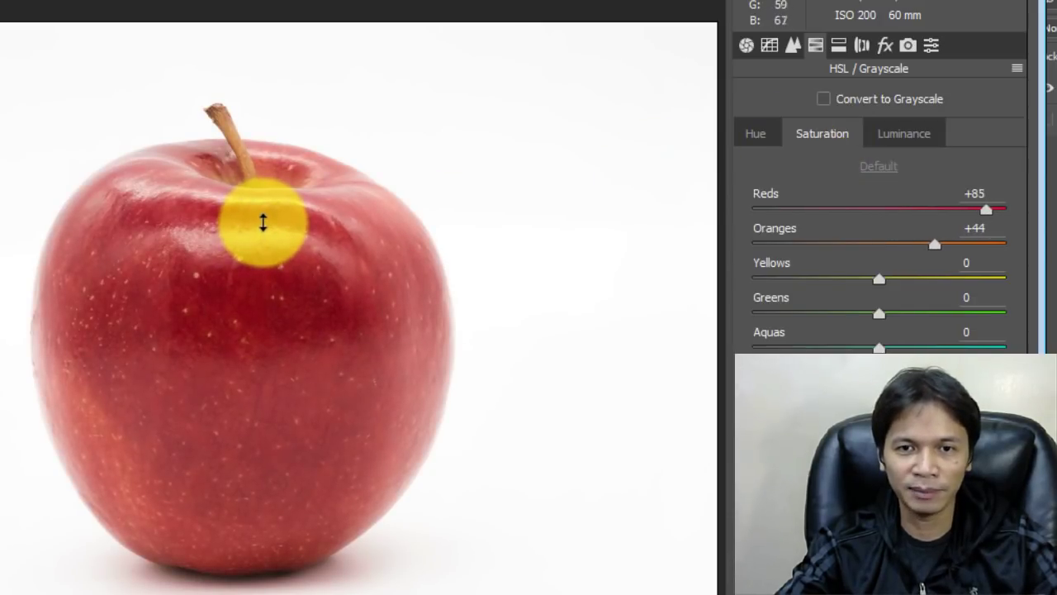
pyautogui.click(902, 135)
pyautogui.moveTo(253, 283)
pyautogui.mouseDown()
pyautogui.moveTo(262, 220)
pyautogui.moveTo(266, 255)
pyautogui.mouseUp()
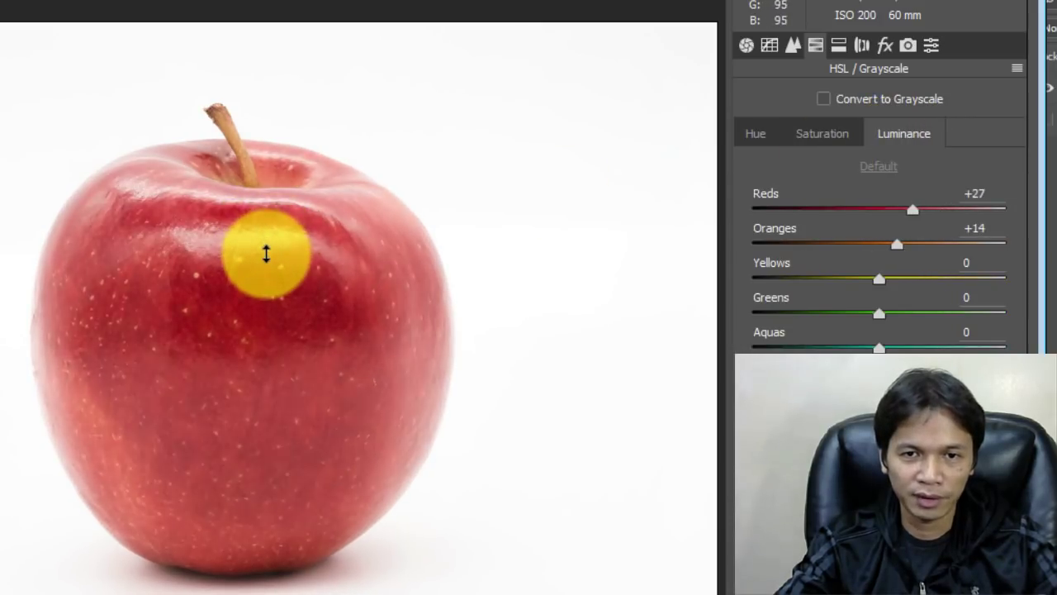
pyautogui.click(846, 136)
pyautogui.moveTo(189, 283); pyautogui.dragTo(273, 254)
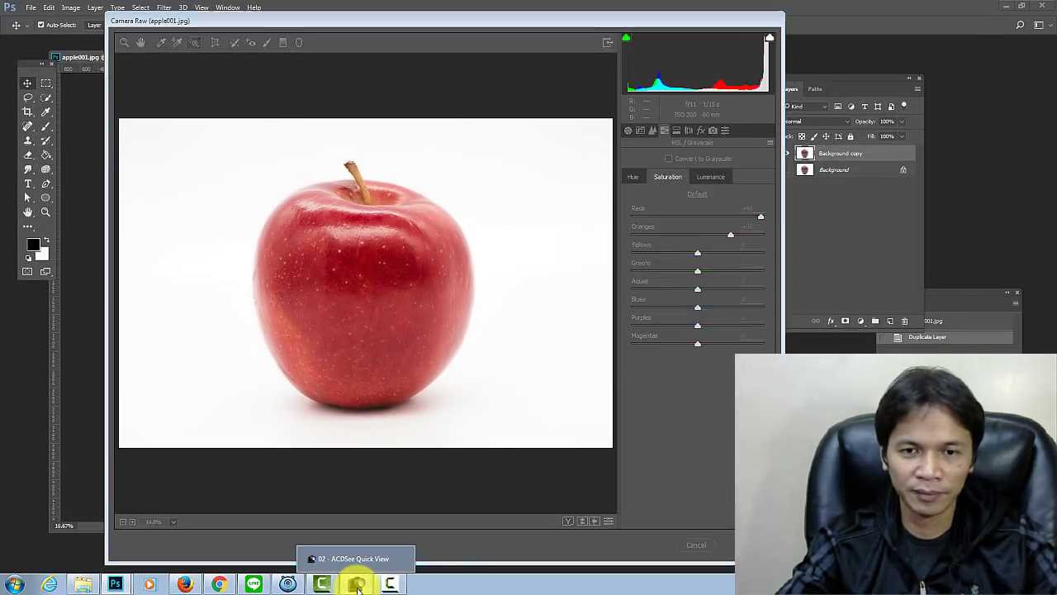
pyautogui.click(356, 584)
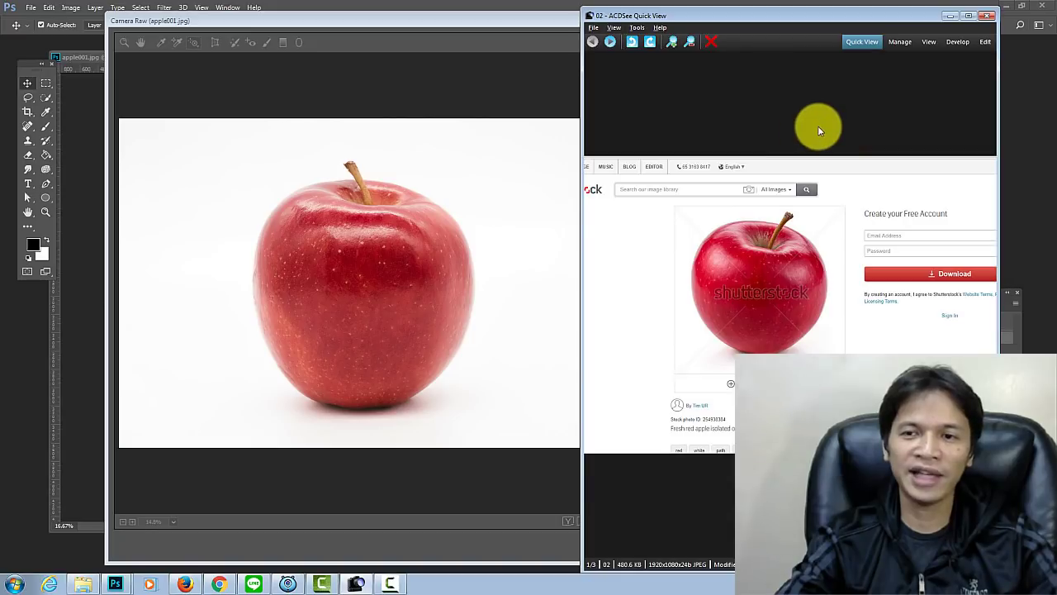
# Dismiss the reference image and apply the Camera Raw corrections to Background copy.
pyautogui.click(949, 16)
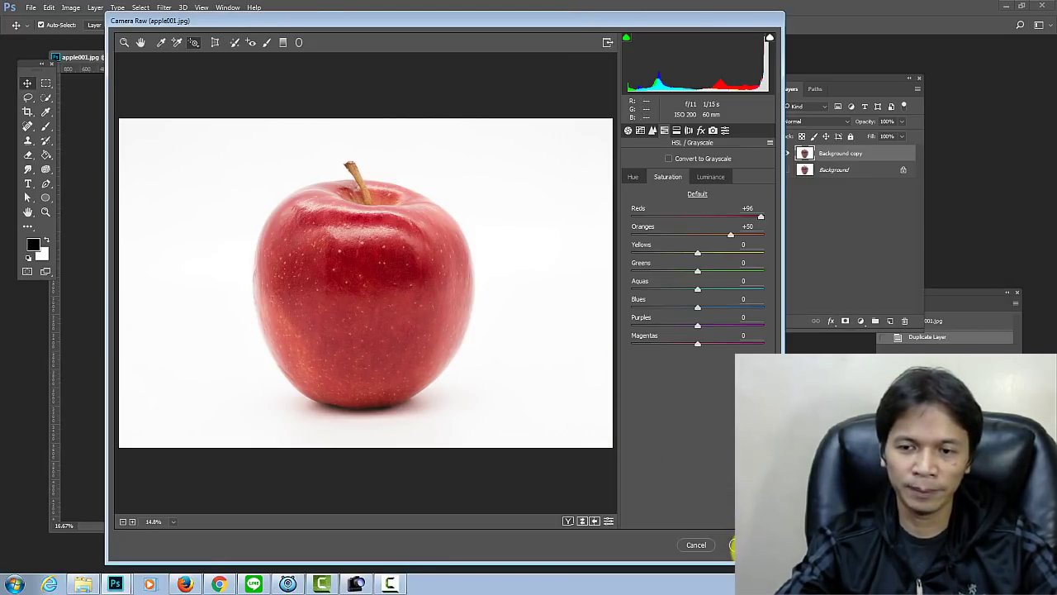
pyautogui.click(733, 545)
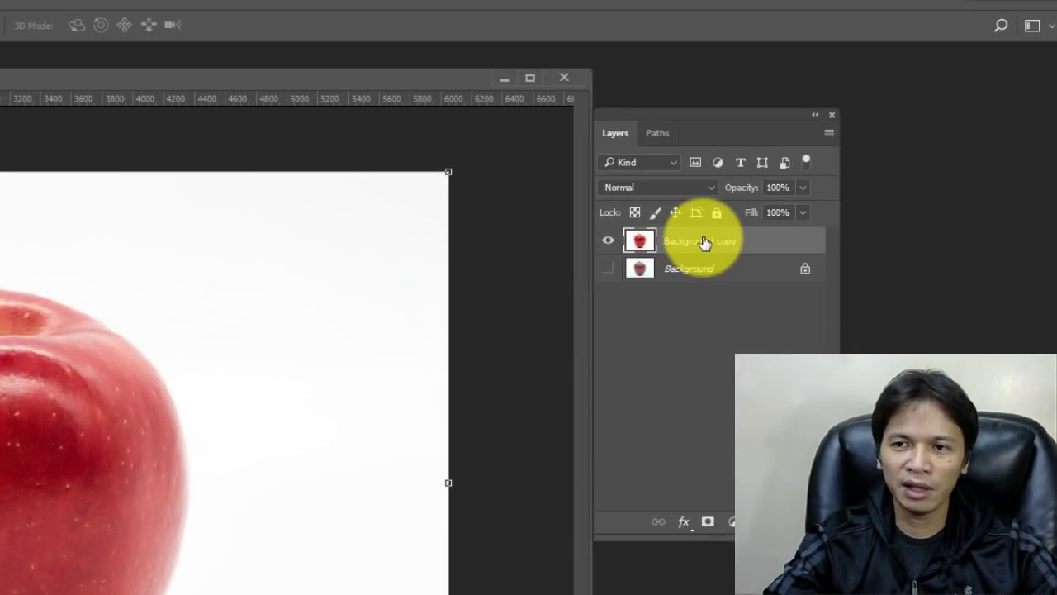
# Duplicate the Background copy layer to create 'Background copy 2'.
pyautogui.rightClick(704, 241)
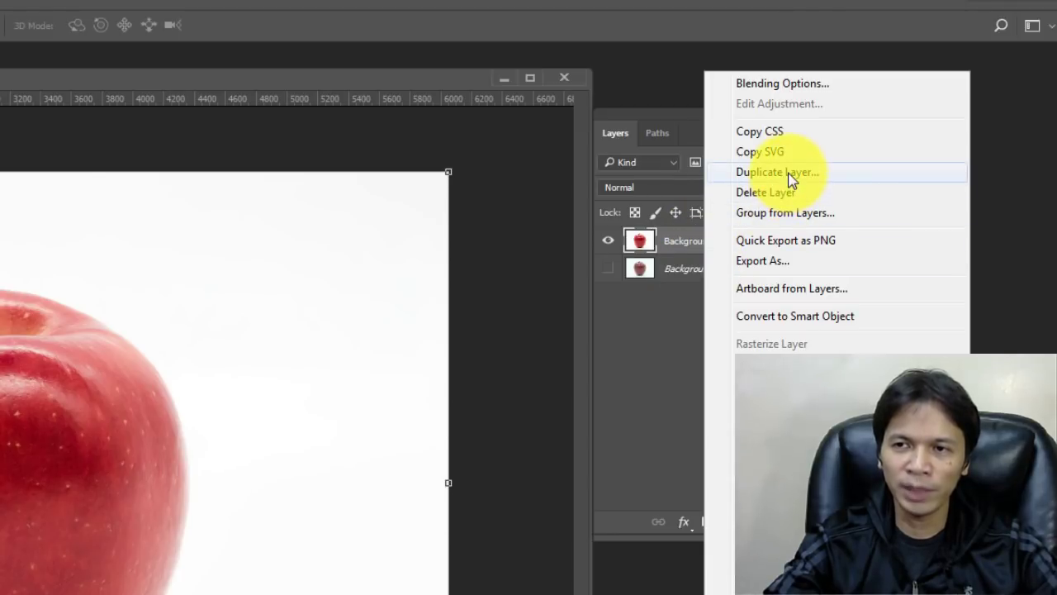
pyautogui.click(793, 172)
pyautogui.click(335, 280)
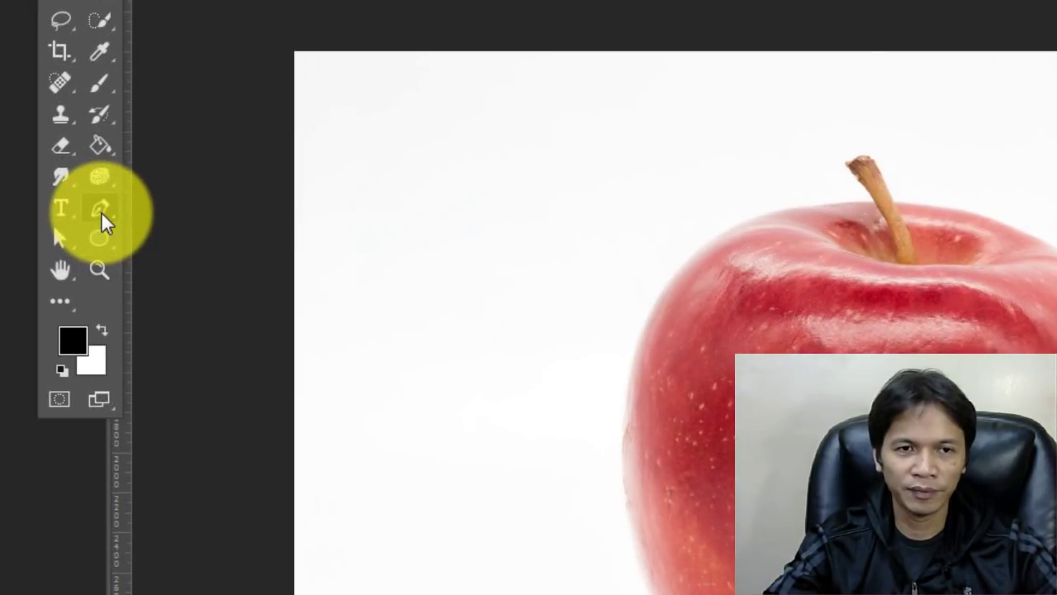
# With the Pen tool, zoom in on the apple's left edge and place the first anchor.
pyautogui.click(101, 212)
pyautogui.click(196, 207)
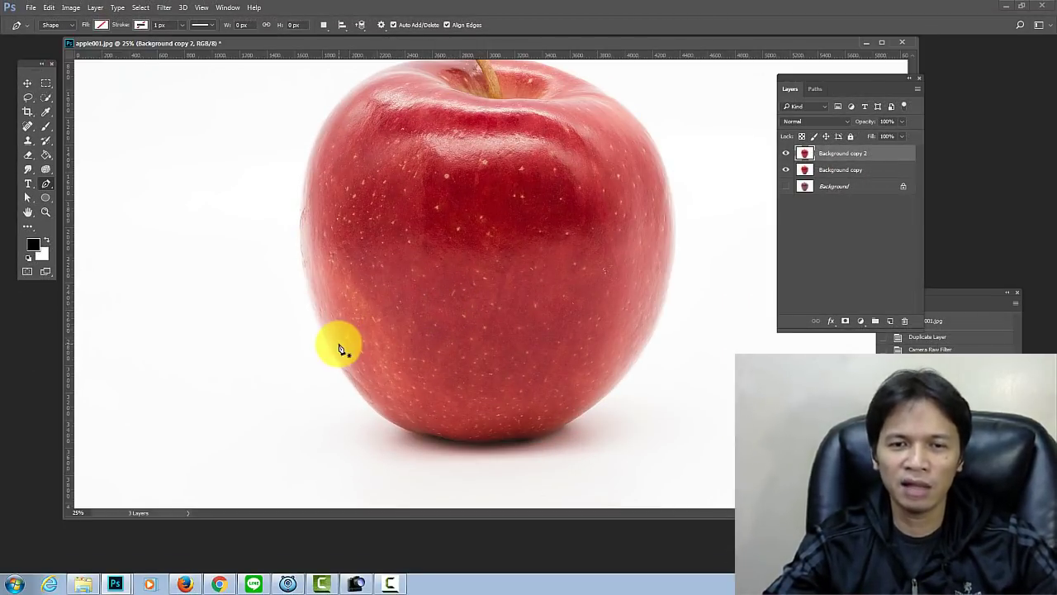
pyautogui.hotkey('ctrl', '+')
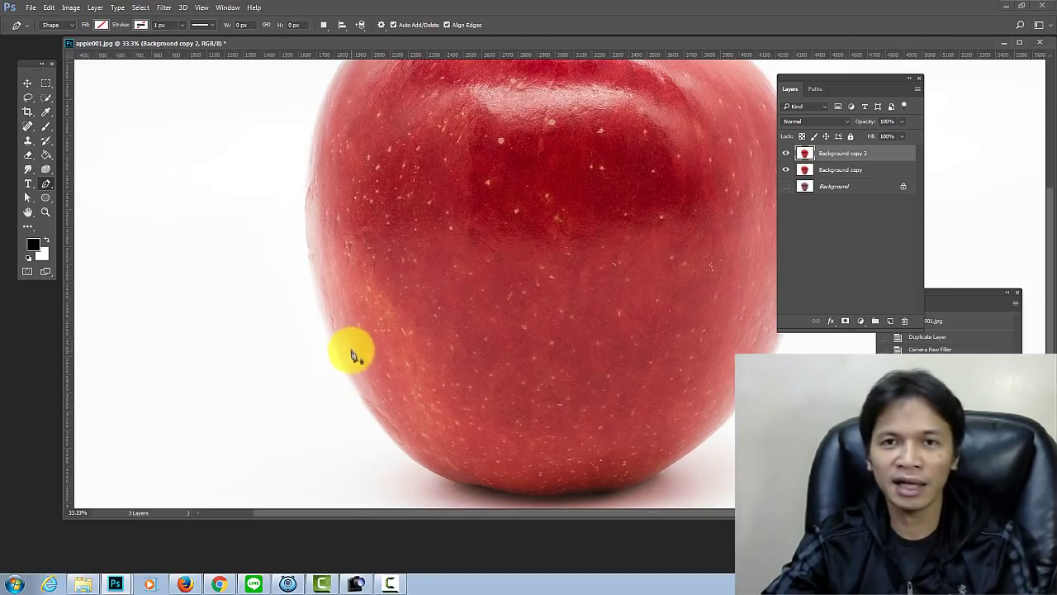
pyautogui.hotkey('ctrl', '+')
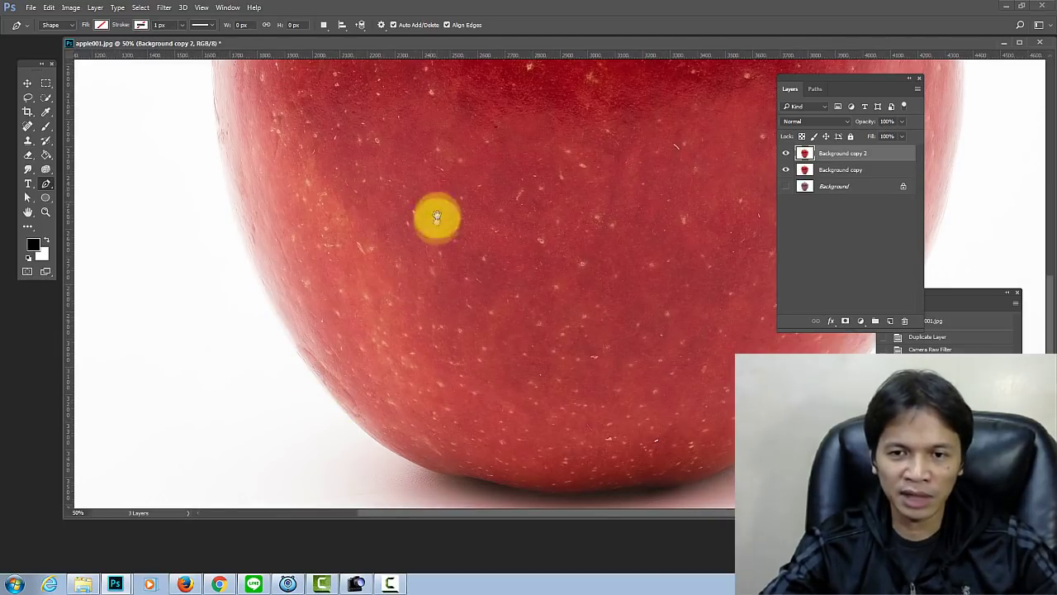
pyautogui.moveTo(437, 217); pyautogui.dragTo(345, 196)
pyautogui.scroll(-3, 392, 226)
pyautogui.hotkey('ctrl', '+')
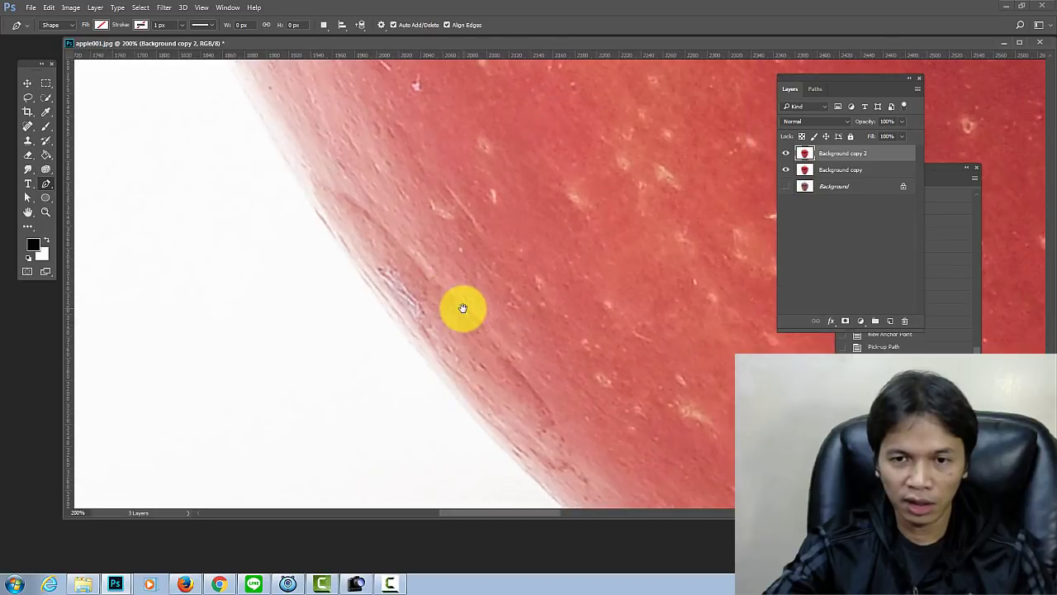
pyautogui.hscroll(-2, 520, 369)
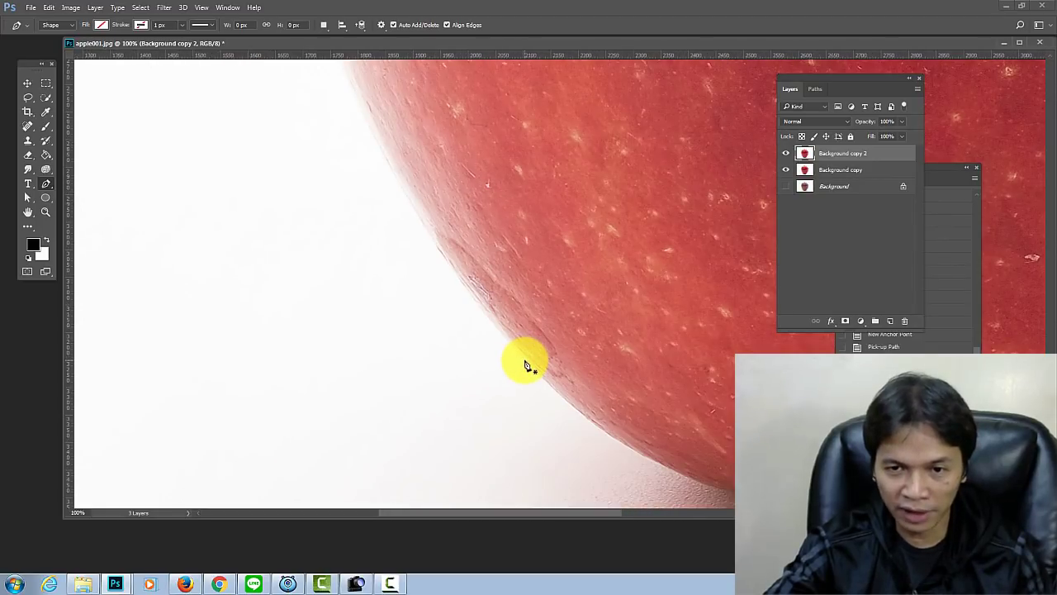
pyautogui.click(528, 365)
pyautogui.scroll(2, 437, 223)
pyautogui.hscroll(2, 372, 236)
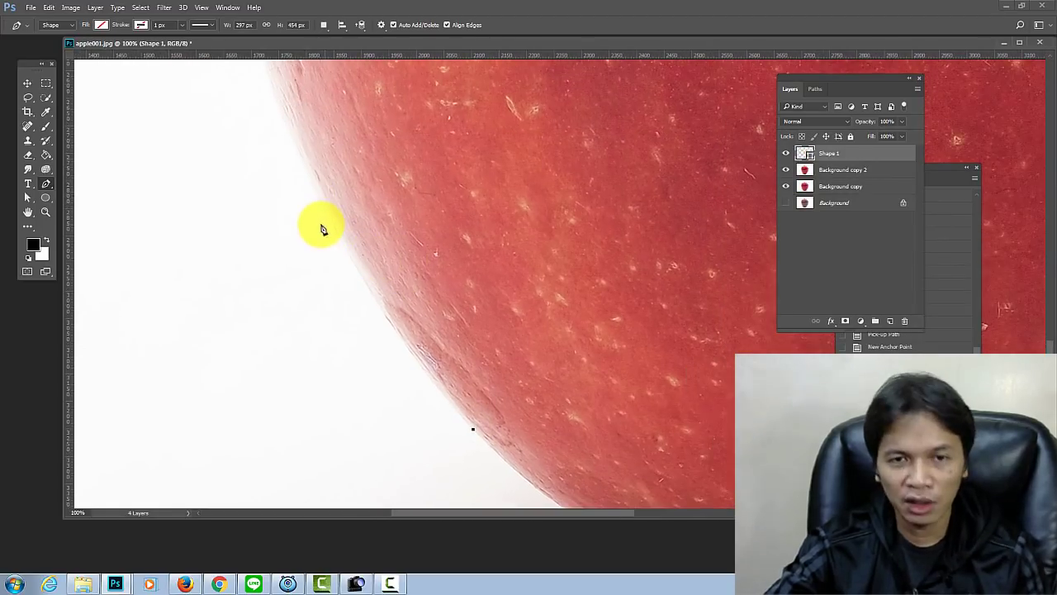
# Trace curved anchors up the apple's left and upper-left edge.
pyautogui.moveTo(334, 227); pyautogui.dragTo(312, 157)
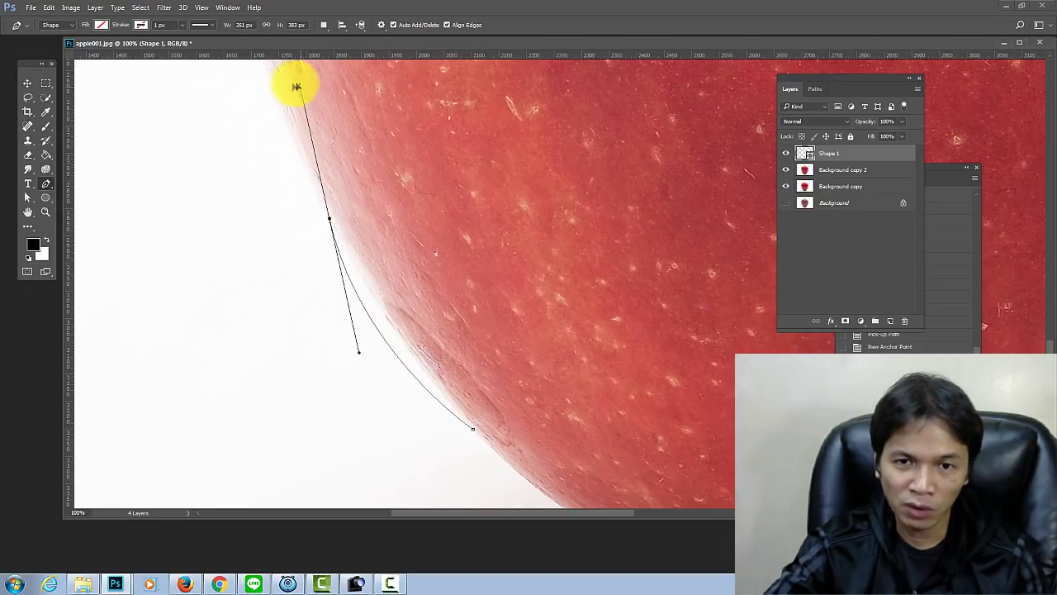
pyautogui.moveTo(296, 85); pyautogui.dragTo(278, 97)
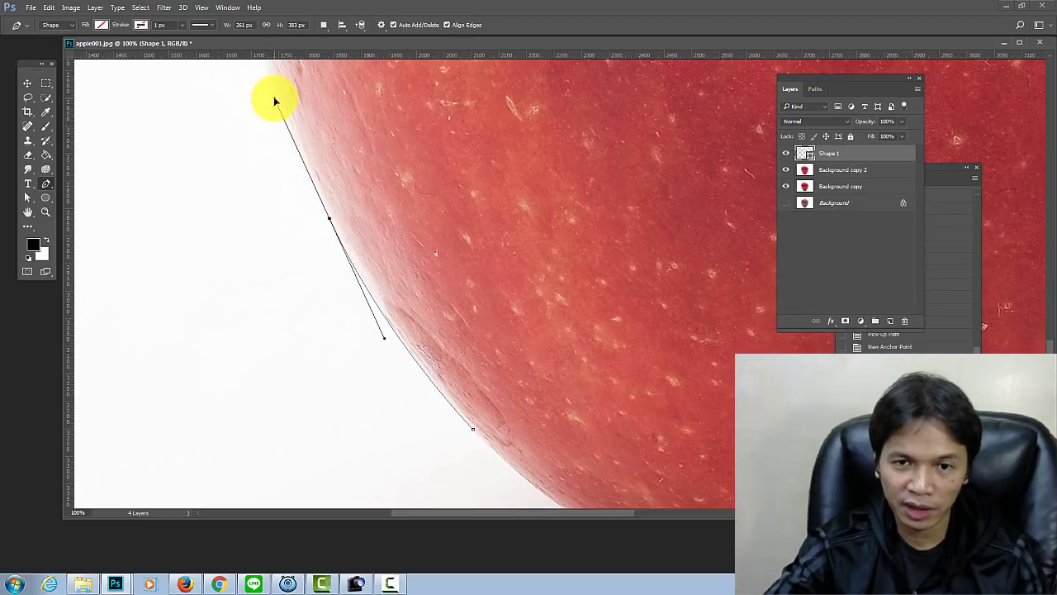
pyautogui.hotkey('ctrl', '+')
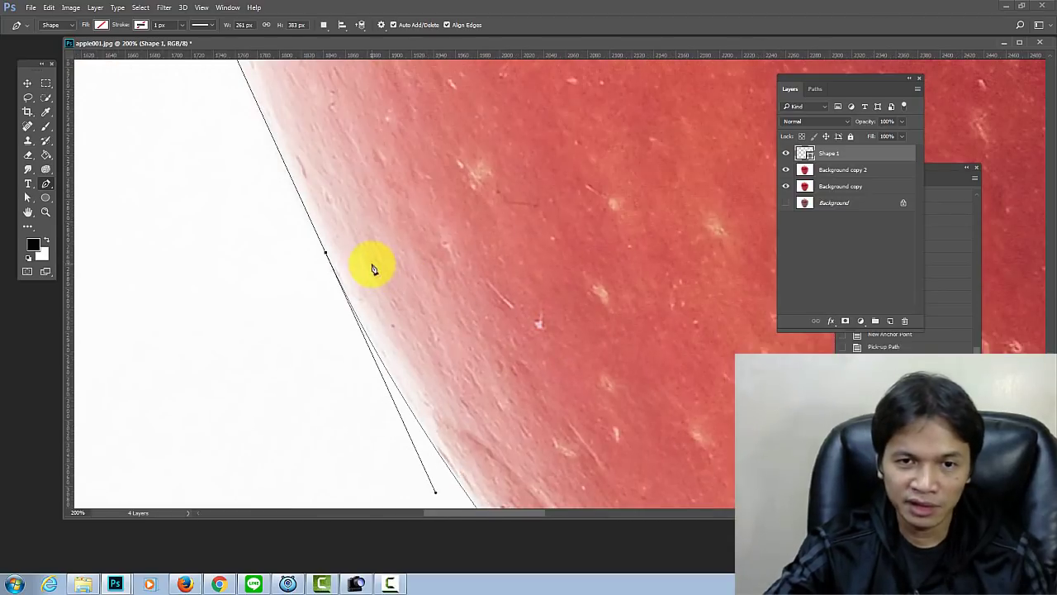
pyautogui.moveTo(398, 272); pyautogui.dragTo(399, 275)
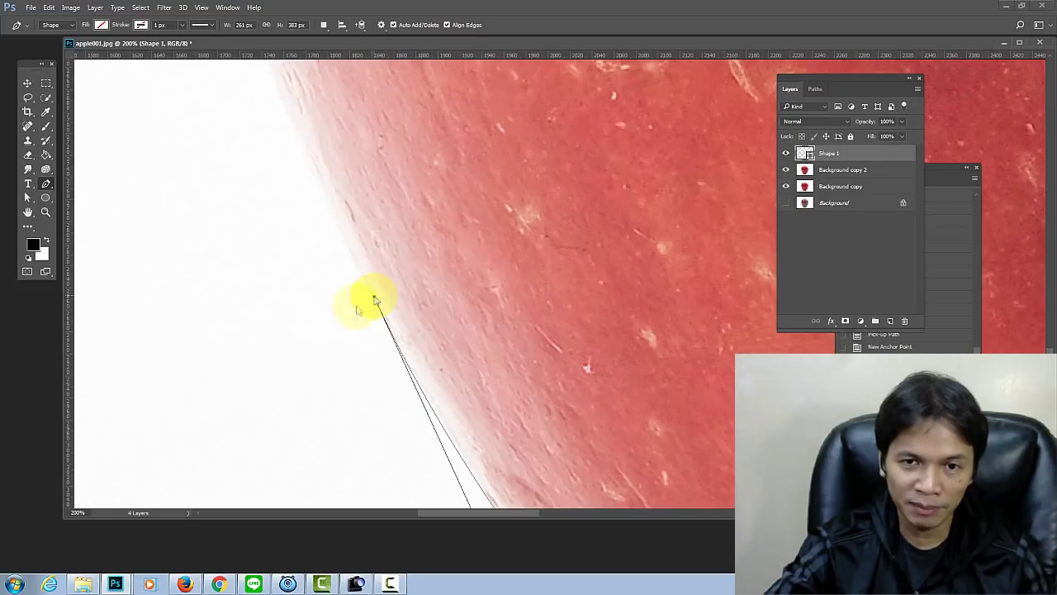
pyautogui.hotkey('ctrl', '-')
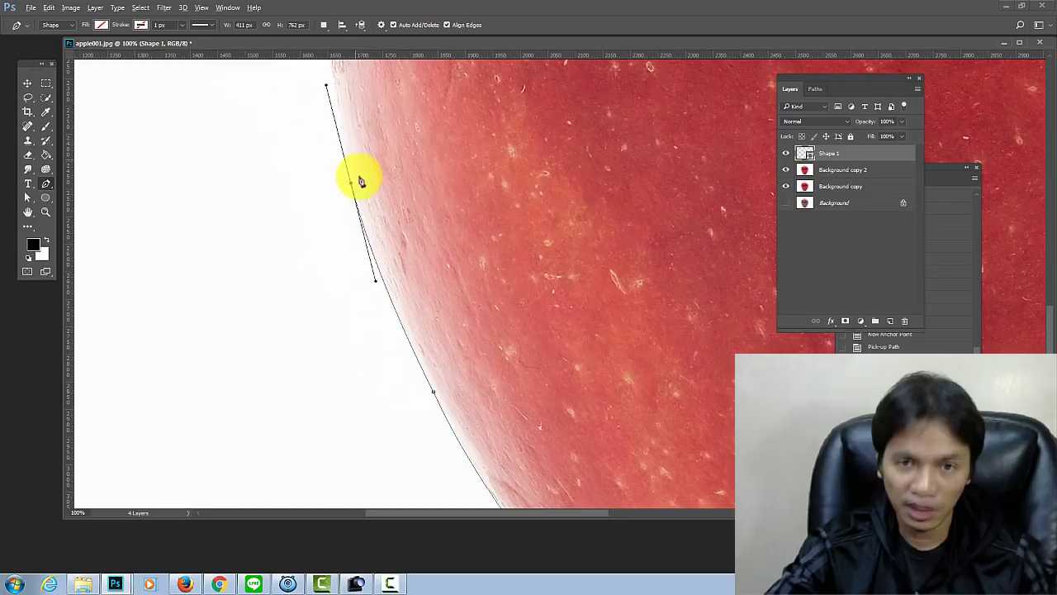
pyautogui.moveTo(374, 200); pyautogui.dragTo(400, 322)
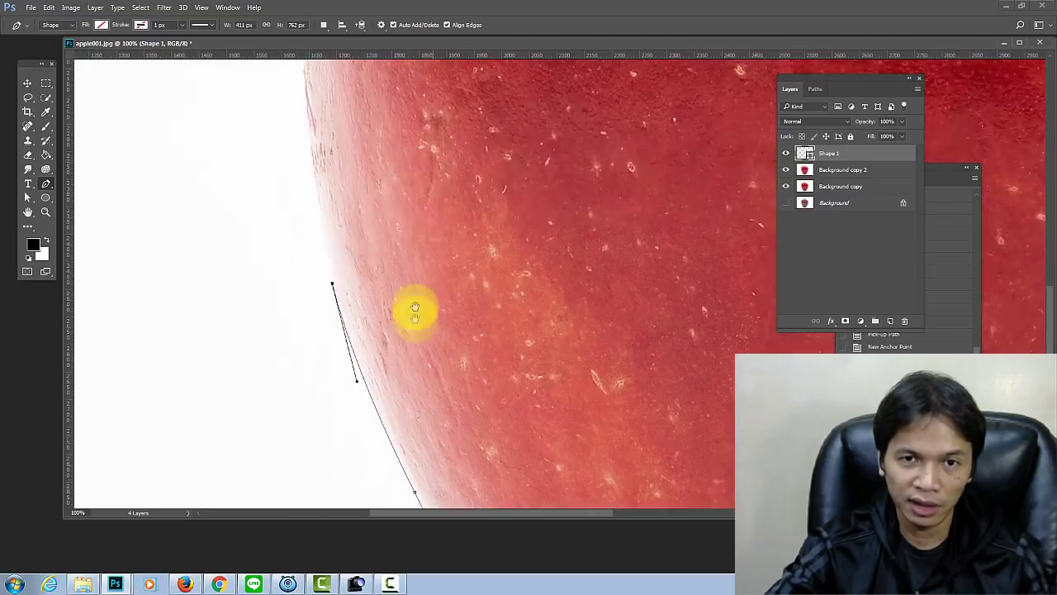
pyautogui.moveTo(327, 205)
pyautogui.mouseDown()
pyautogui.moveTo(337, 248)
pyautogui.moveTo(306, 204)
pyautogui.mouseUp()
pyautogui.moveTo(285, 240); pyautogui.dragTo(330, 68)
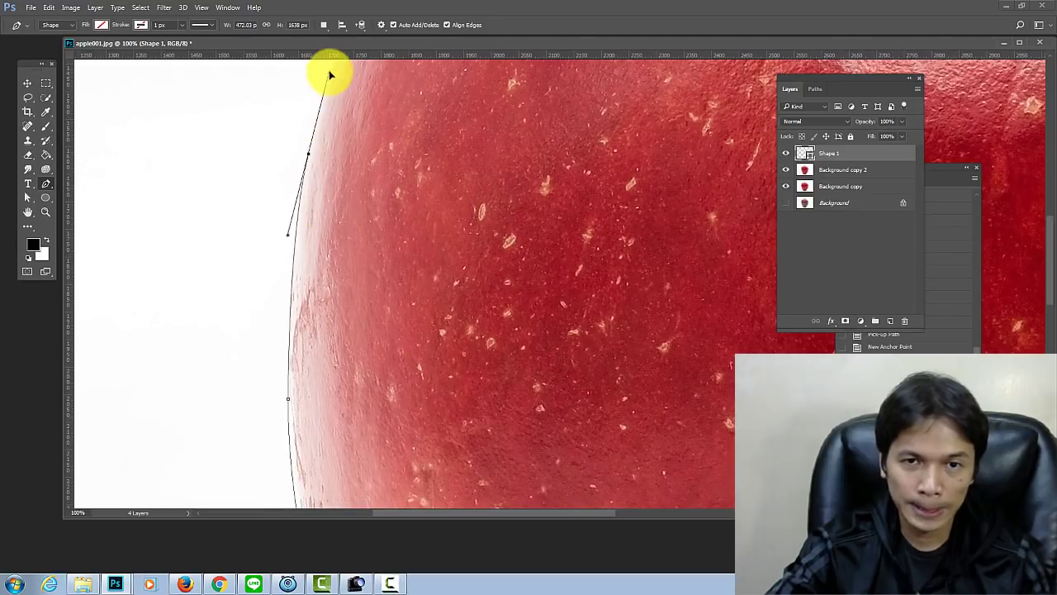
pyautogui.scroll(5, 310, 157)
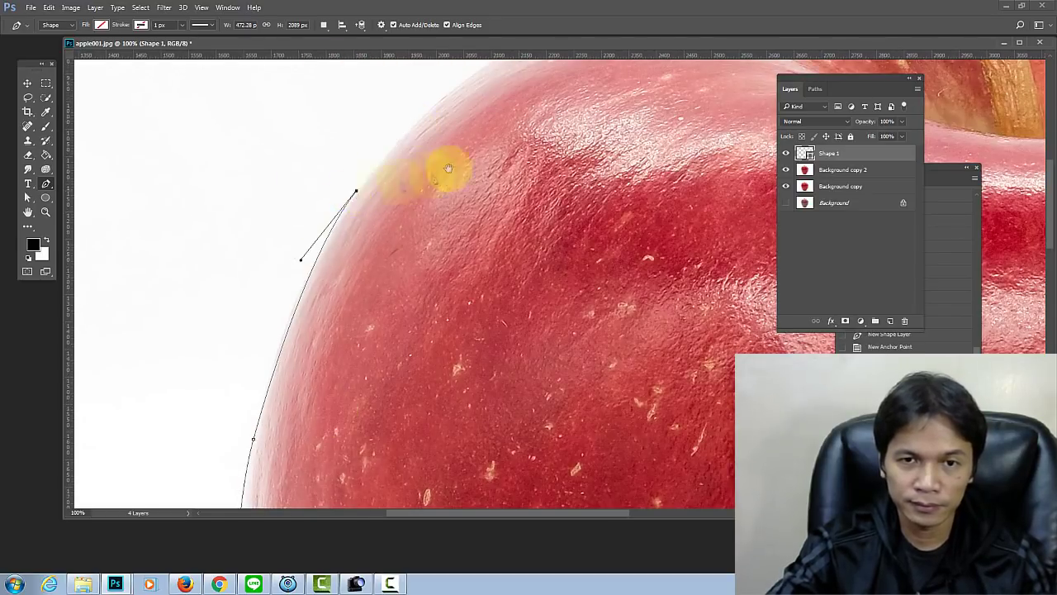
pyautogui.scroll(3, 436, 165)
pyautogui.hscroll(3, 436, 165)
pyautogui.moveTo(439, 144); pyautogui.dragTo(549, 117)
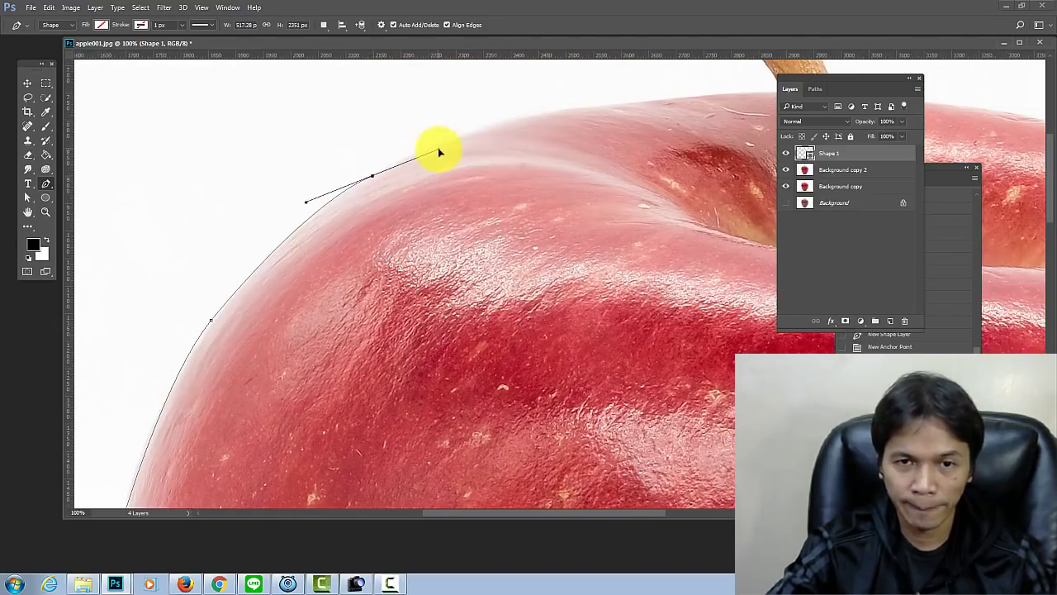
pyautogui.scroll(2, 405, 182)
pyautogui.hscroll(3, 405, 181)
# Continue the path across the apple's top and around the stem to where it meets the apple.
pyautogui.moveTo(437, 190); pyautogui.dragTo(512, 190)
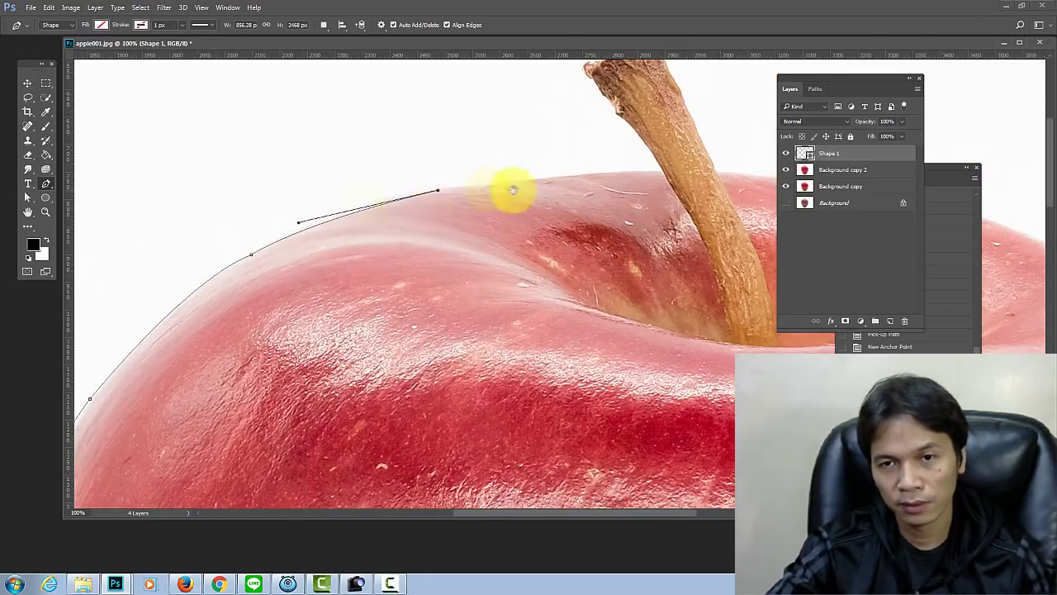
pyautogui.hscroll(3, 520, 182)
pyautogui.click(523, 177)
pyautogui.scroll(1, 412, 165)
pyautogui.moveTo(310, 147); pyautogui.dragTo(349, 179)
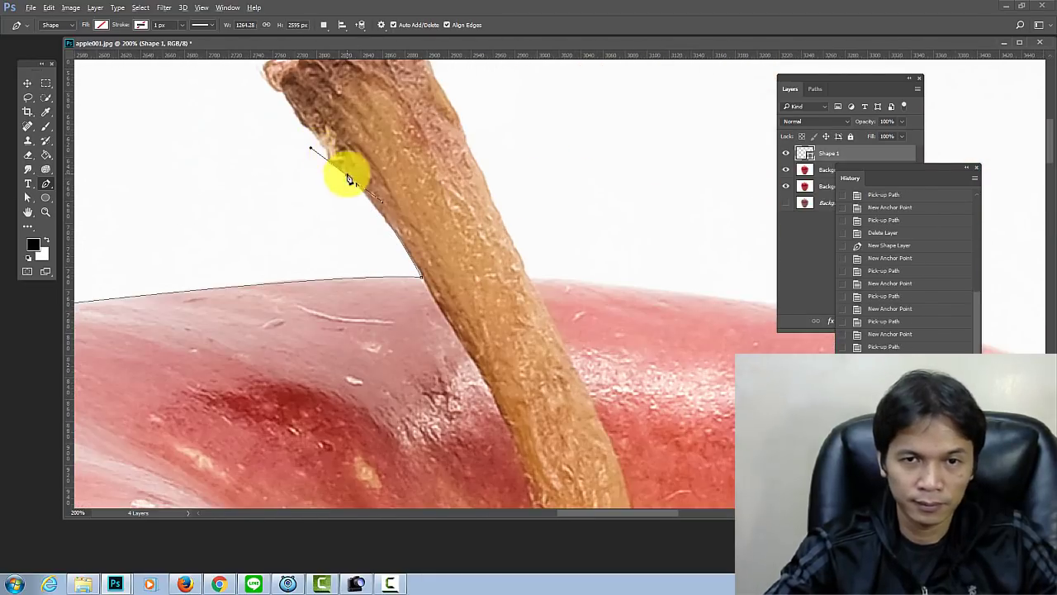
pyautogui.click(302, 123)
pyautogui.scroll(3, 384, 206)
pyautogui.hscroll(-1, 385, 205)
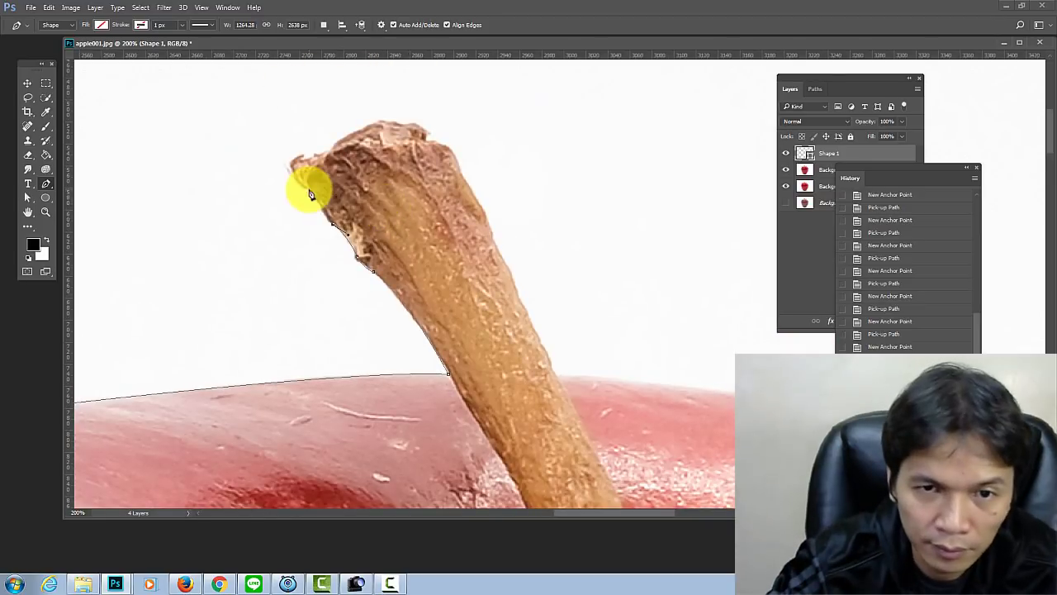
pyautogui.moveTo(321, 156)
pyautogui.mouseDown()
pyautogui.moveTo(363, 148)
pyautogui.moveTo(377, 118)
pyautogui.mouseUp()
pyautogui.click(421, 129)
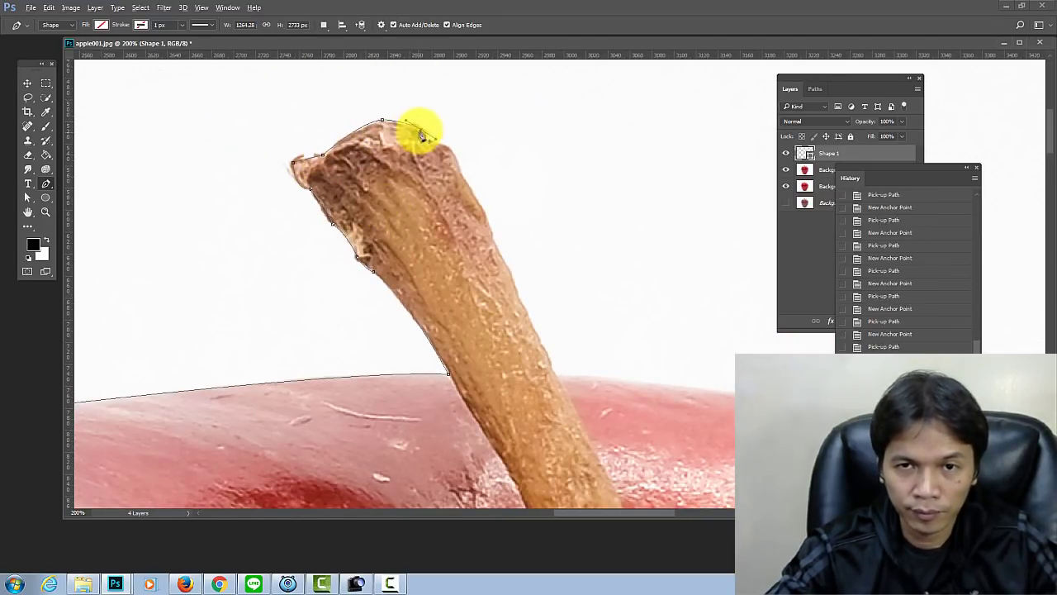
pyautogui.click(438, 142)
pyautogui.click(460, 175)
pyautogui.click(500, 257)
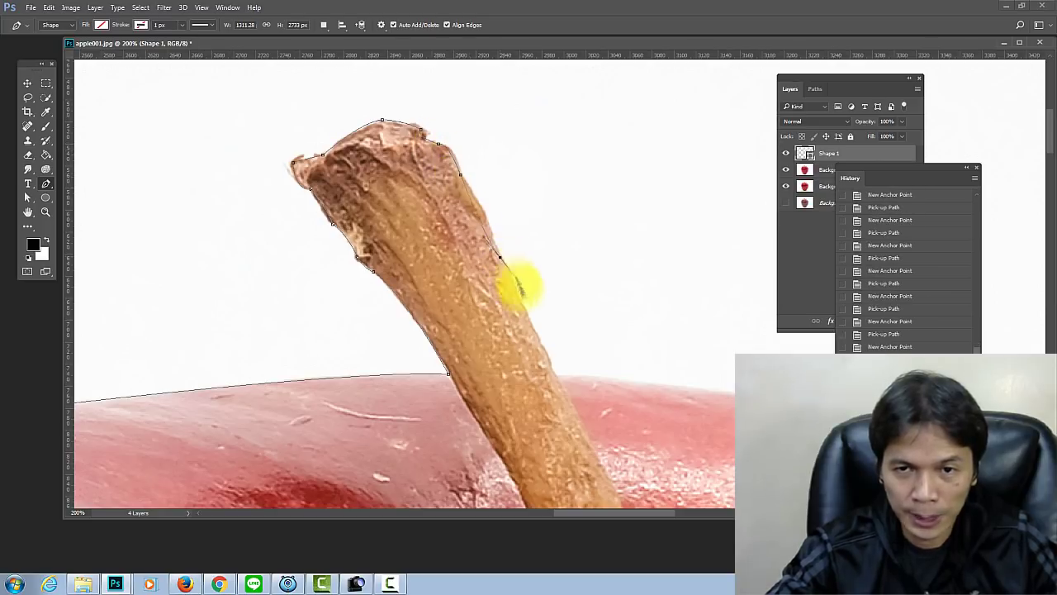
pyautogui.moveTo(578, 277); pyautogui.dragTo(488, 188)
pyautogui.click(461, 275)
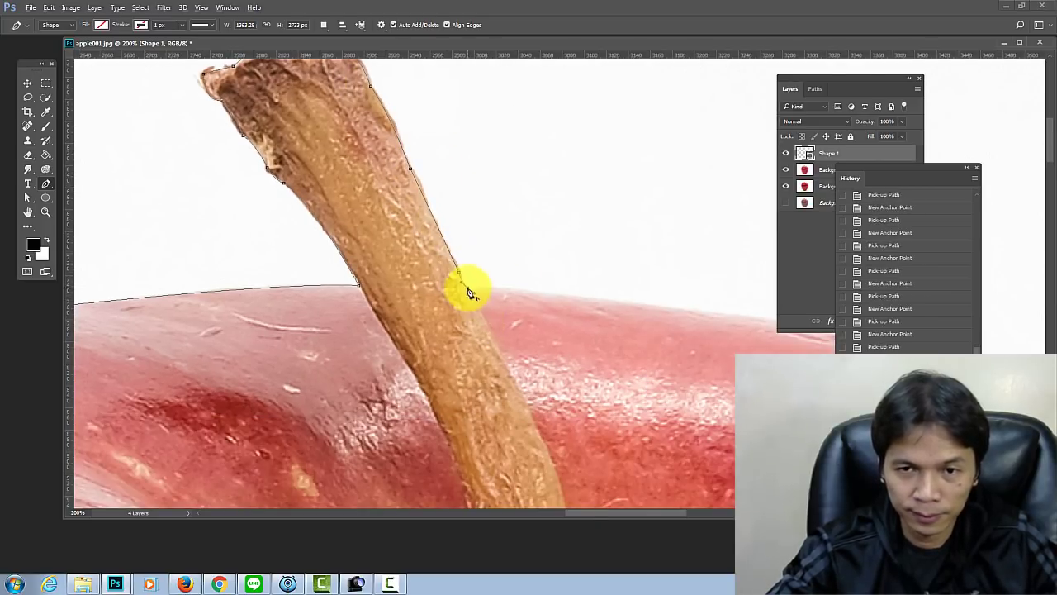
# Trace the apple's top-right shoulder and down its right side with curved anchors.
pyautogui.moveTo(705, 309); pyautogui.dragTo(457, 275)
pyautogui.click(458, 276)
pyautogui.moveTo(758, 341)
pyautogui.mouseDown()
pyautogui.moveTo(520, 255)
pyautogui.moveTo(593, 294)
pyautogui.mouseUp()
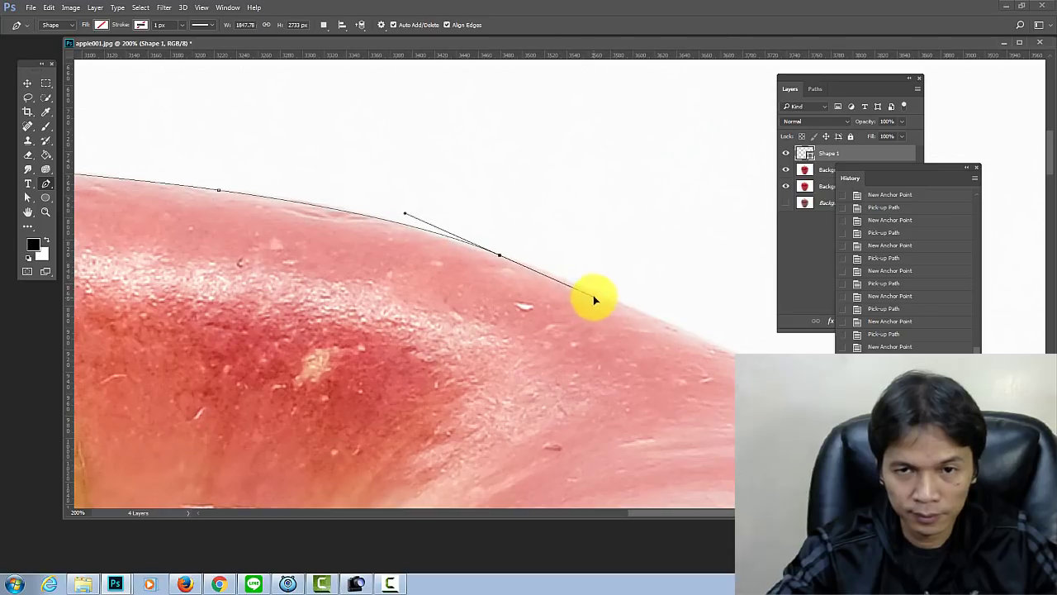
pyautogui.moveTo(793, 363)
pyautogui.mouseDown()
pyautogui.moveTo(446, 246)
pyautogui.moveTo(504, 303)
pyautogui.mouseUp()
pyautogui.moveTo(754, 467)
pyautogui.mouseDown()
pyautogui.moveTo(597, 330)
pyautogui.moveTo(656, 382)
pyautogui.mouseUp()
pyautogui.moveTo(804, 549)
pyautogui.mouseDown()
pyautogui.moveTo(611, 361)
pyautogui.moveTo(687, 456)
pyautogui.mouseUp()
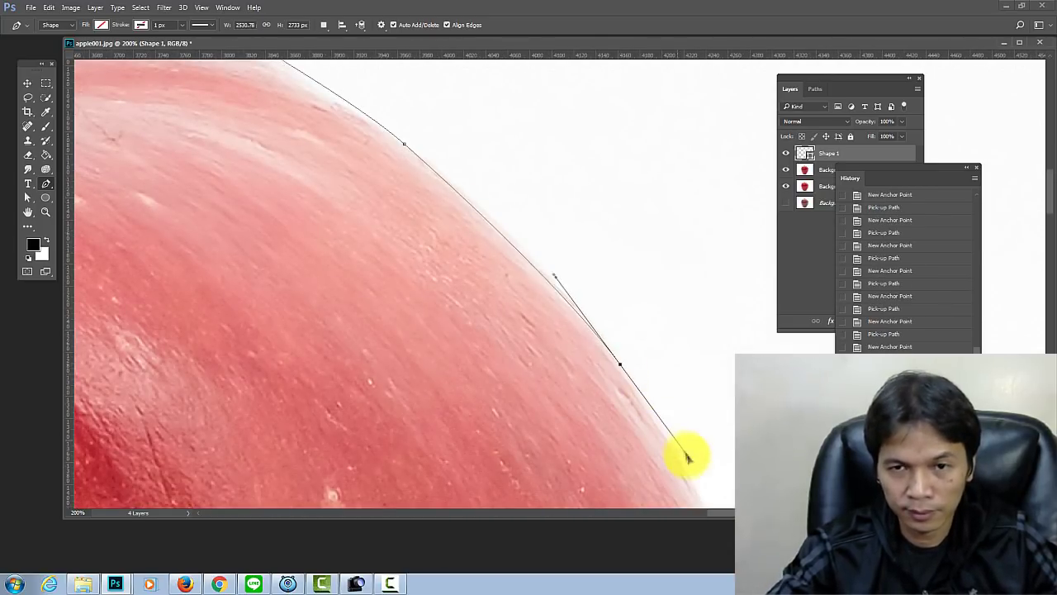
pyautogui.moveTo(590, 366)
pyautogui.mouseDown()
pyautogui.moveTo(400, 116)
pyautogui.moveTo(604, 487)
pyautogui.mouseUp()
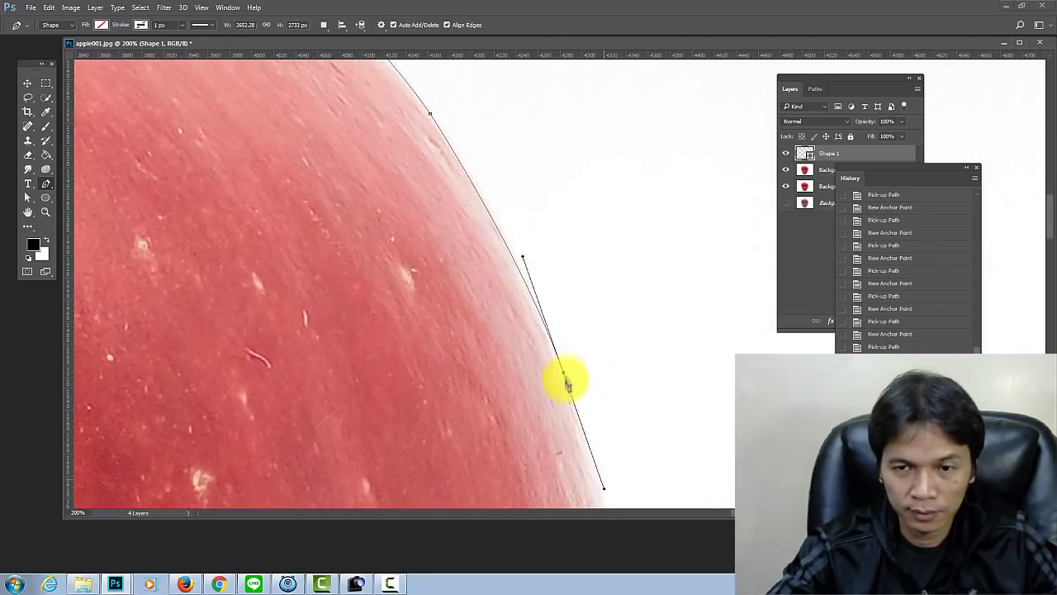
pyautogui.moveTo(568, 381); pyautogui.dragTo(524, 190)
pyautogui.moveTo(576, 415); pyautogui.dragTo(583, 503)
pyautogui.moveTo(632, 376); pyautogui.dragTo(625, 289)
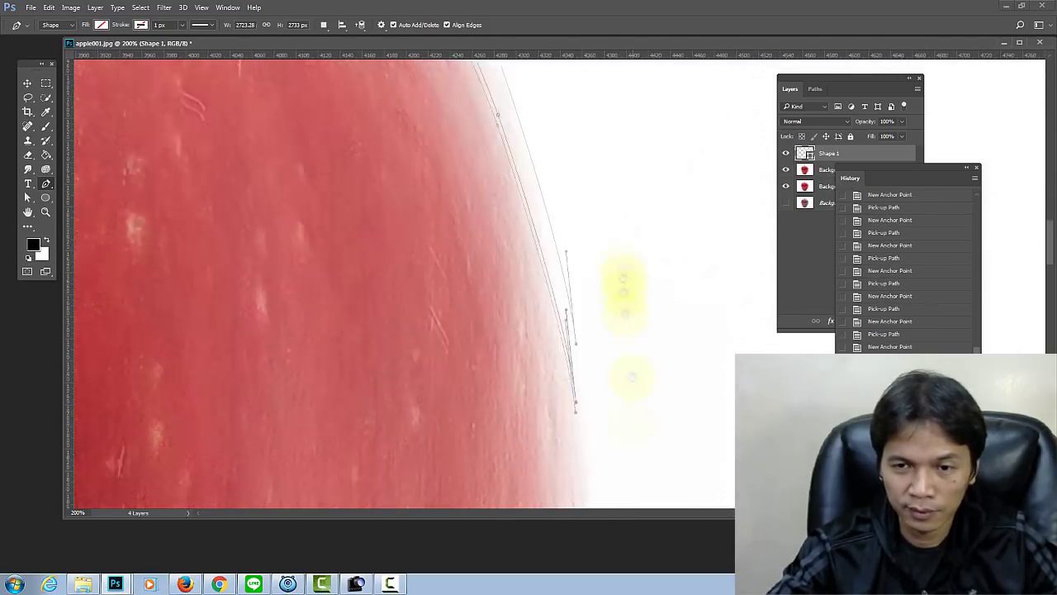
pyautogui.scroll(-5, 590, 427)
pyautogui.moveTo(590, 427); pyautogui.dragTo(578, 528)
pyautogui.moveTo(585, 382); pyautogui.dragTo(605, 214)
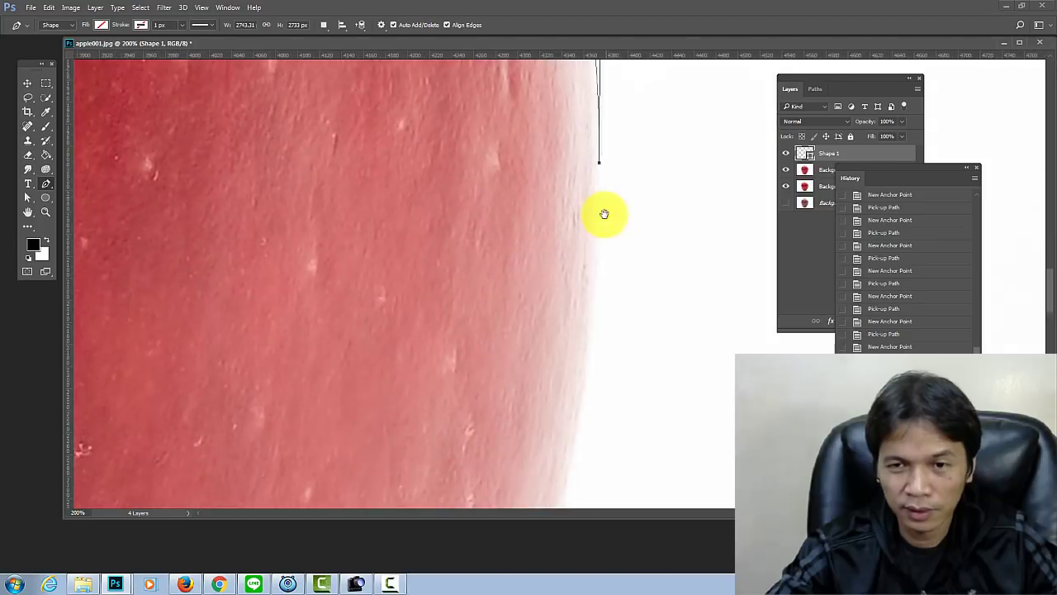
pyautogui.scroll(-5, 578, 424)
# Follow the apple's bottom edge to its lower-left side with curved anchors.
pyautogui.moveTo(378, 349)
pyautogui.mouseDown()
pyautogui.moveTo(500, 253)
pyautogui.moveTo(502, 236)
pyautogui.mouseUp()
pyautogui.moveTo(470, 281); pyautogui.dragTo(513, 251)
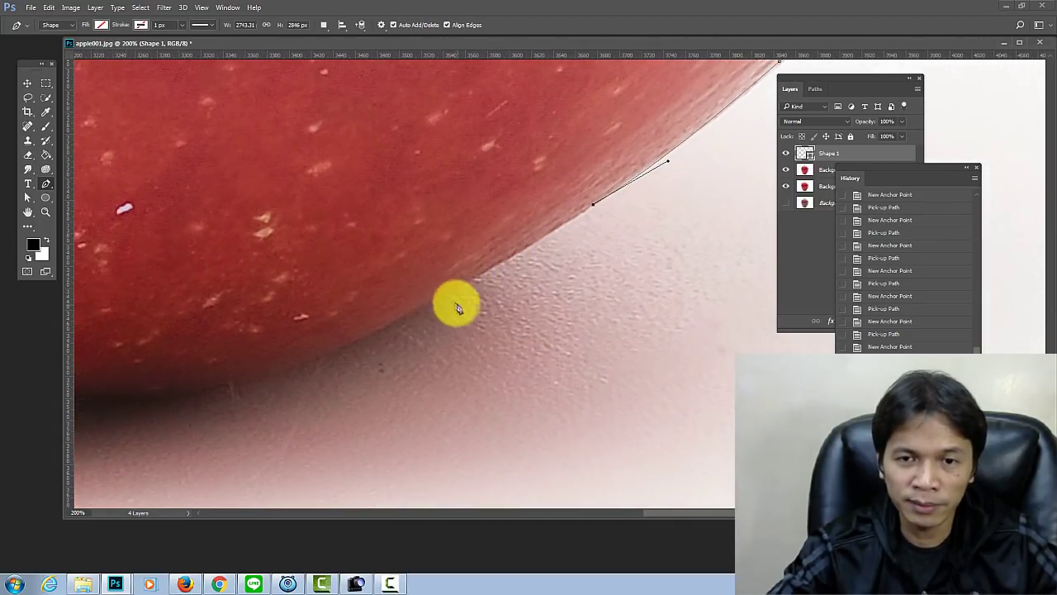
pyautogui.hscroll(-3, 338, 347)
pyautogui.moveTo(417, 307)
pyautogui.mouseDown()
pyautogui.moveTo(314, 322)
pyautogui.moveTo(371, 323)
pyautogui.moveTo(347, 305)
pyautogui.mouseUp()
pyautogui.hscroll(-3, 388, 316)
pyautogui.hscroll(-3, 371, 322)
pyautogui.hscroll(-2, 337, 307)
pyautogui.hscroll(-3, 346, 305)
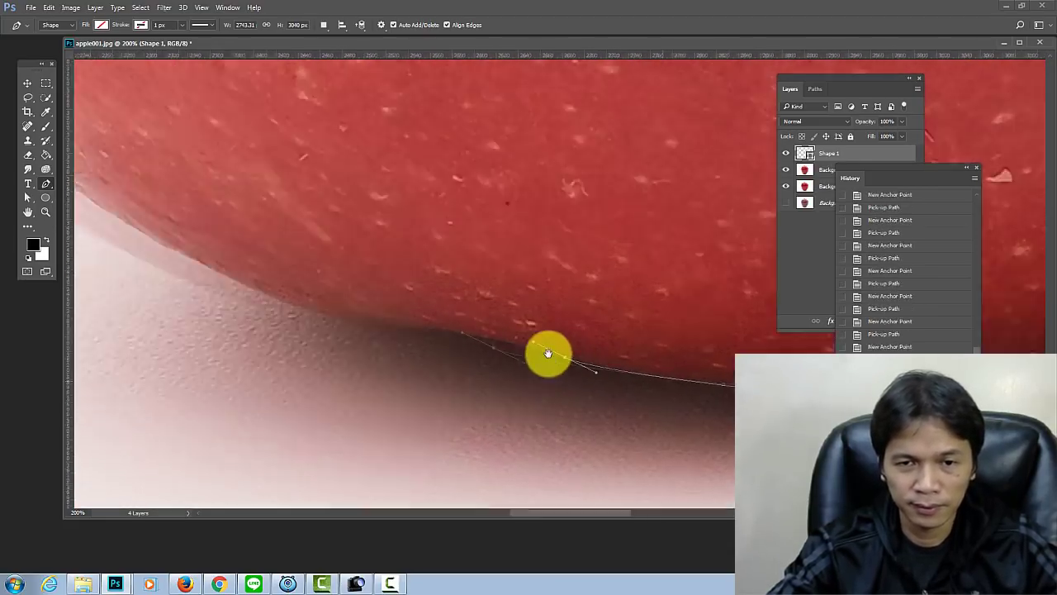
pyautogui.moveTo(425, 330); pyautogui.dragTo(390, 332)
pyautogui.scroll(2, 528, 361)
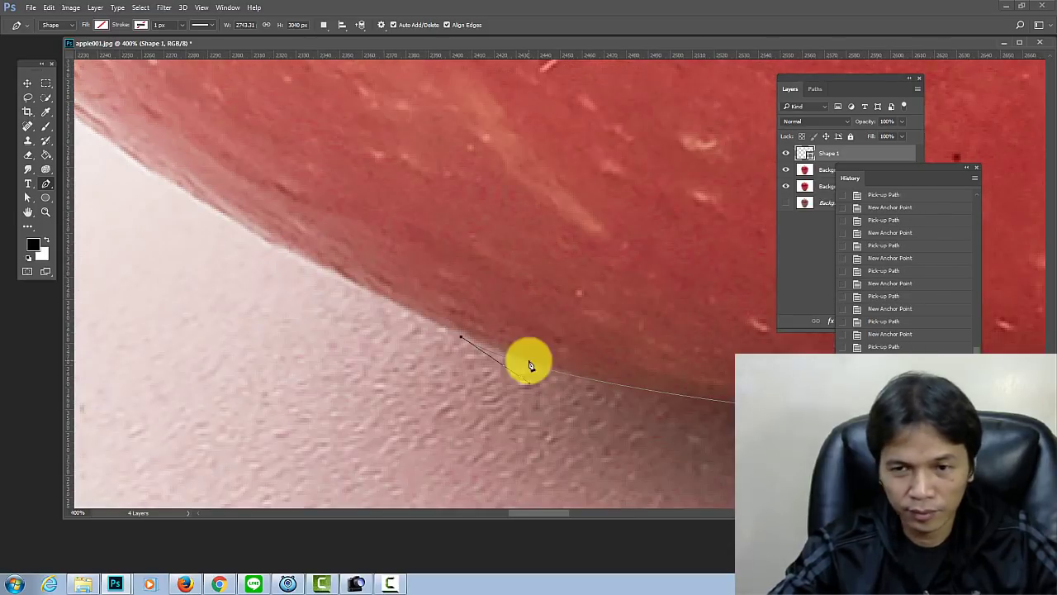
pyautogui.scroll(-1, 611, 365)
pyautogui.moveTo(322, 271); pyautogui.dragTo(222, 231)
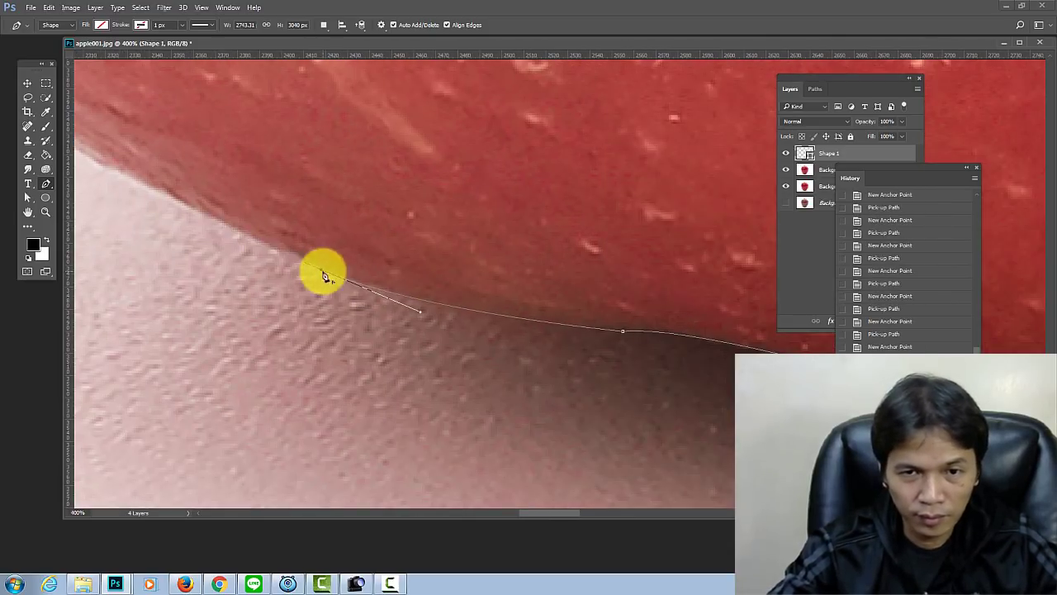
pyautogui.hscroll(-3, 324, 276)
pyautogui.scroll(1, 349, 253)
pyautogui.hscroll(-3, 347, 254)
pyautogui.moveTo(299, 189); pyautogui.dragTo(347, 231)
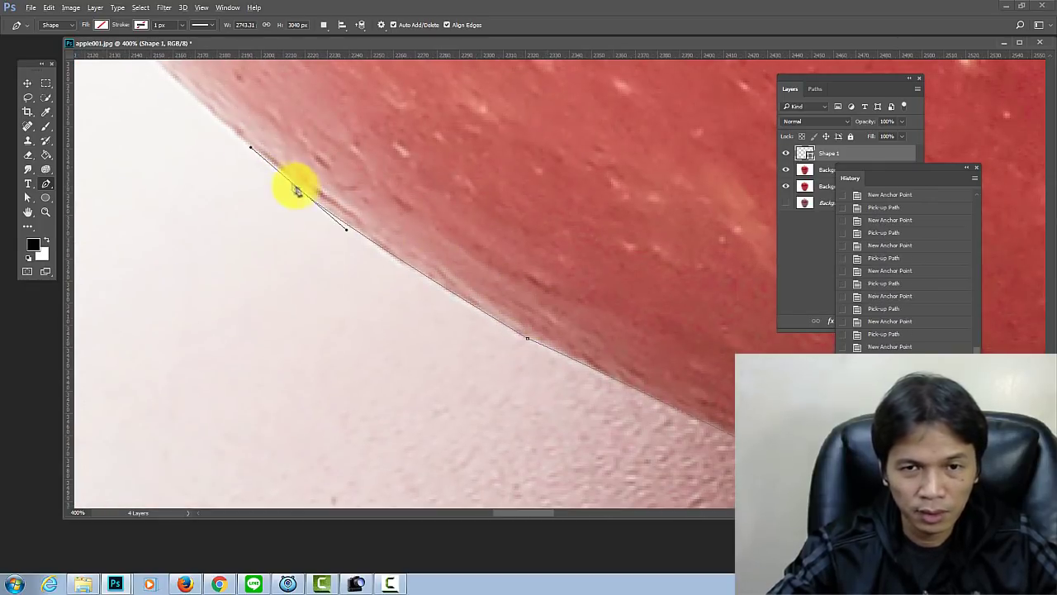
pyautogui.scroll(1, 281, 190)
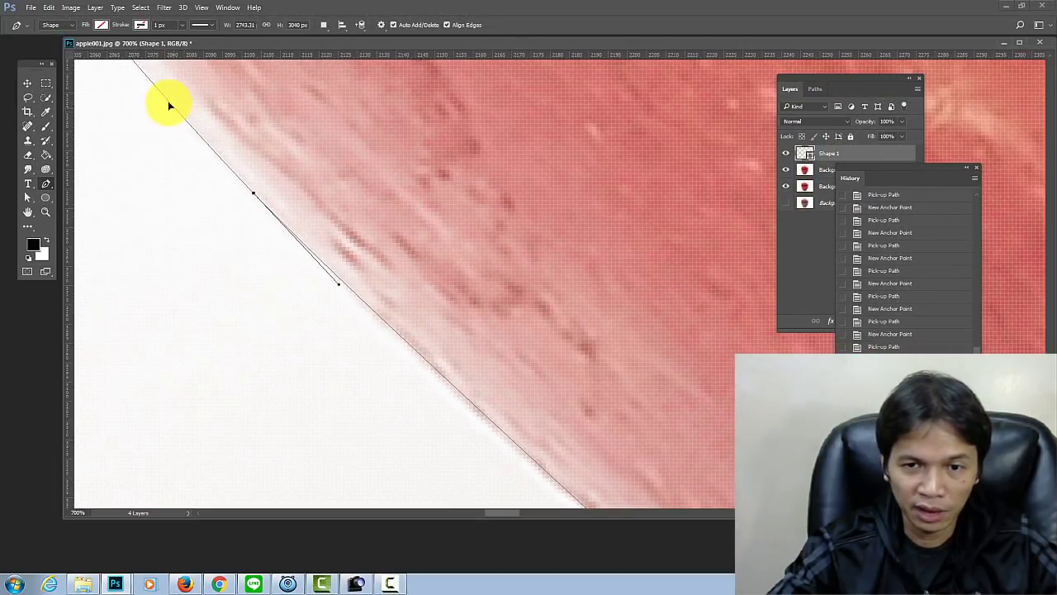
# Scroll around the canvas to review the traced path against the apple.
pyautogui.scroll(-3, 167, 101)
pyautogui.scroll(-2, 245, 198)
pyautogui.scroll(-2, 246, 198)
pyautogui.scroll(-2, 327, 242)
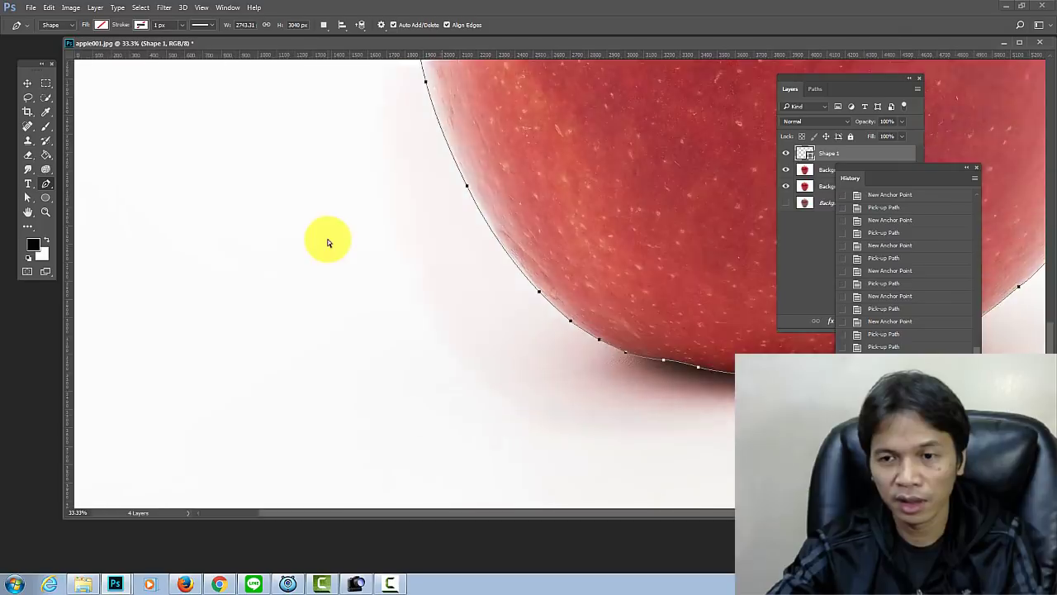
pyautogui.scroll(2, 333, 337)
pyautogui.scroll(2, 336, 246)
pyautogui.scroll(2, 335, 239)
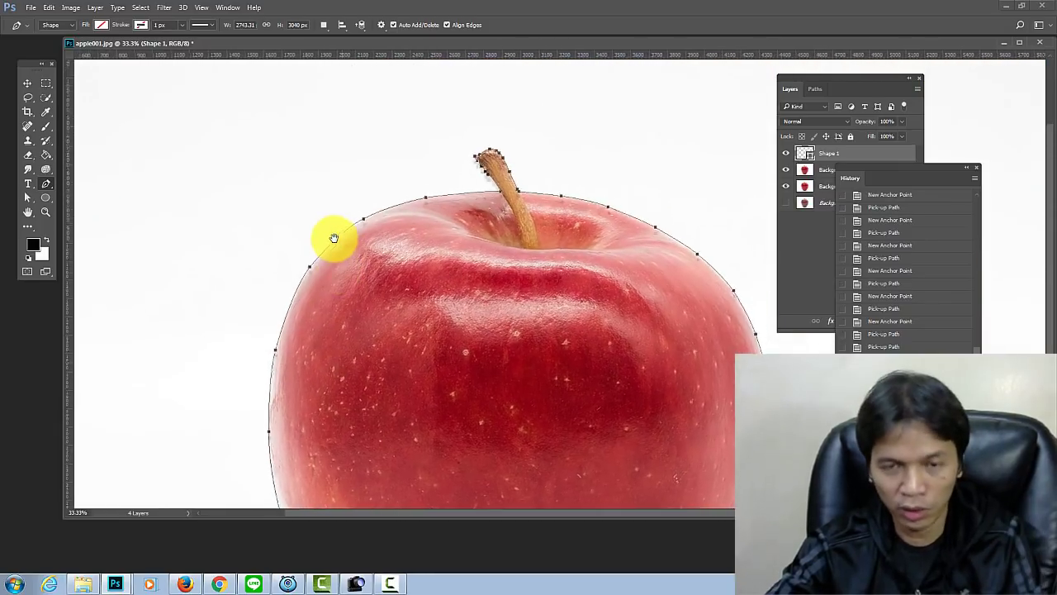
pyautogui.scroll(1, 339, 235)
pyautogui.scroll(1, 273, 163)
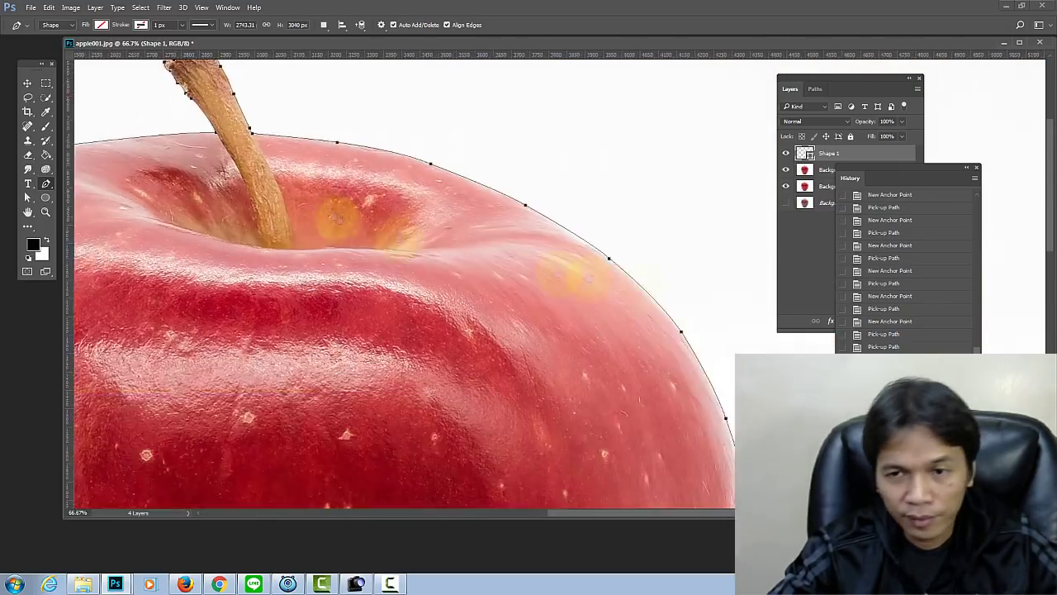
pyautogui.scroll(-3, 539, 160)
pyautogui.scroll(-2, 476, 226)
pyautogui.scroll(-2, 427, 250)
pyautogui.hscroll(-3, 390, 253)
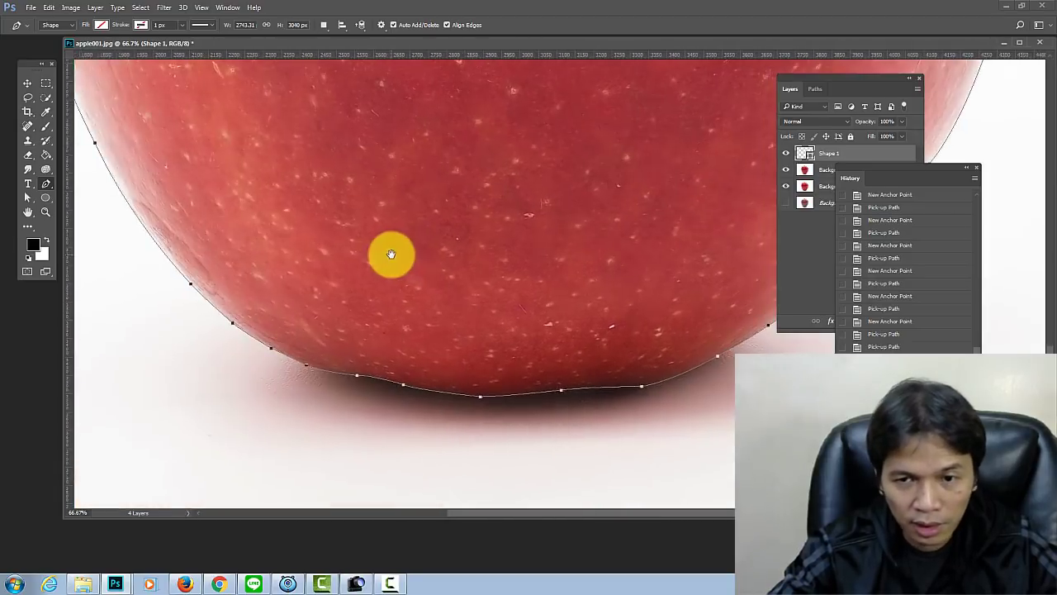
# Convert the traced apple path into a selection with no feathering.
pyautogui.rightClick(505, 181)
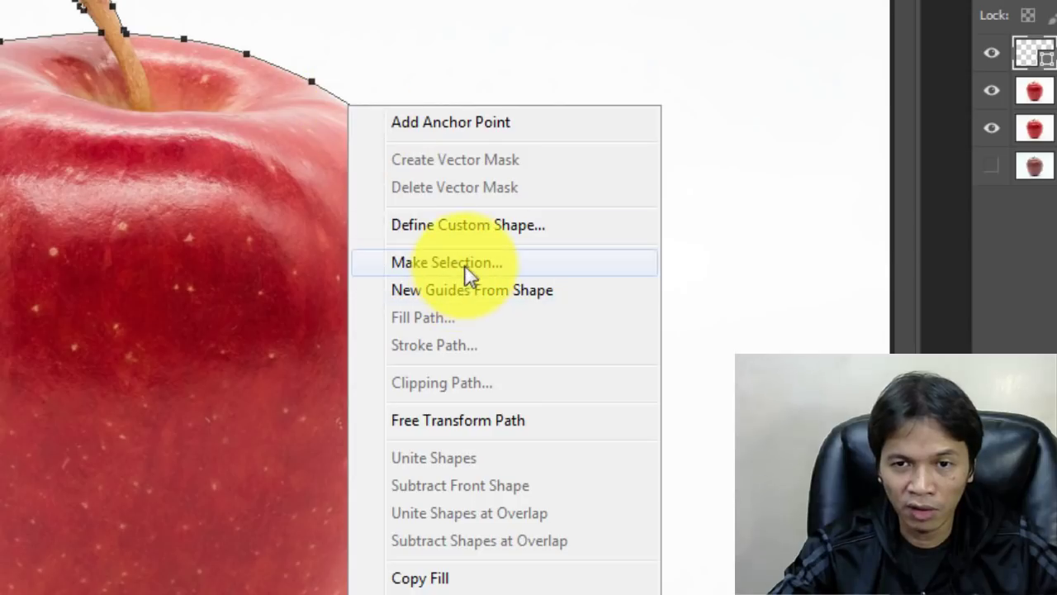
pyautogui.click(512, 261)
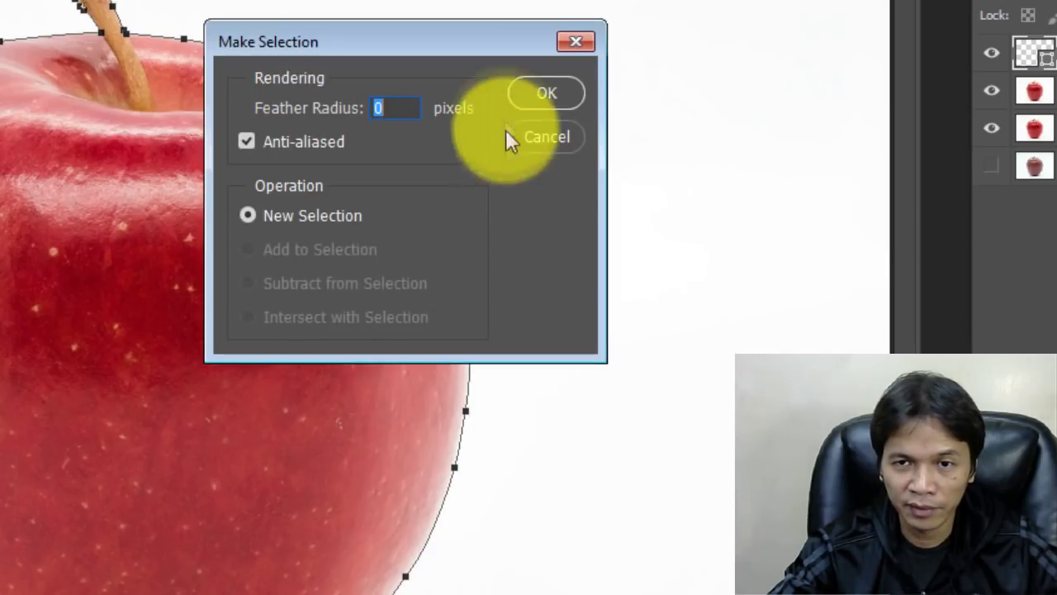
pyautogui.click(561, 96)
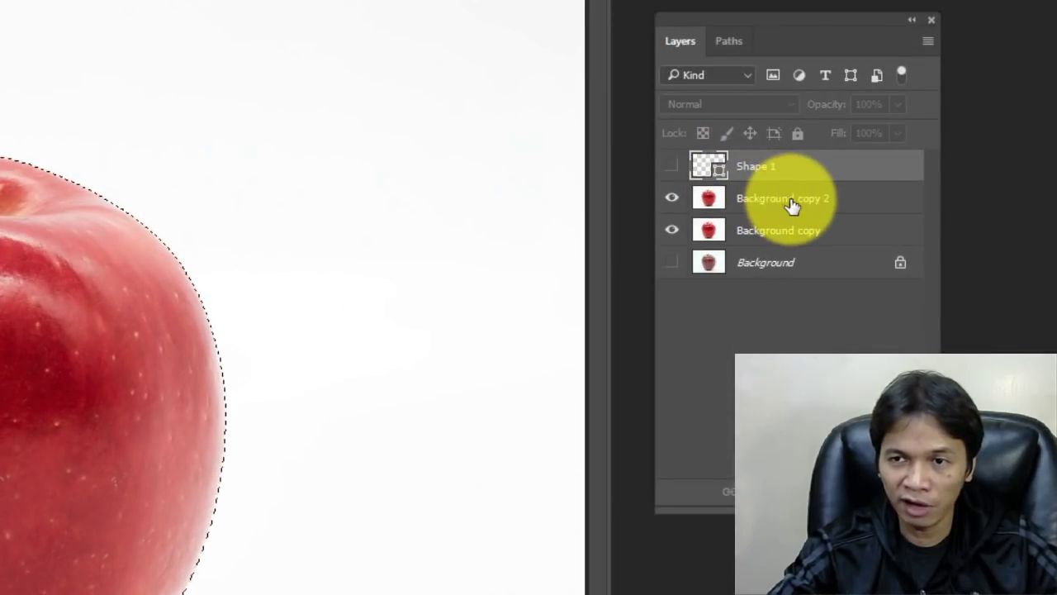
# On Background copy 2, invert the selection and delete the background, then select Background copy.
pyautogui.click(791, 206)
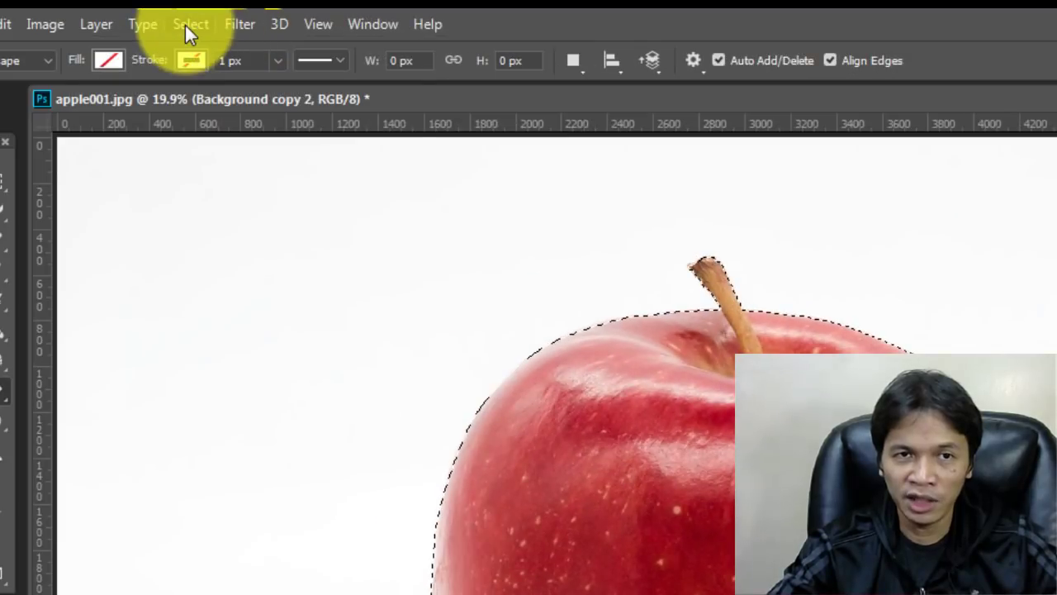
pyautogui.click(185, 24)
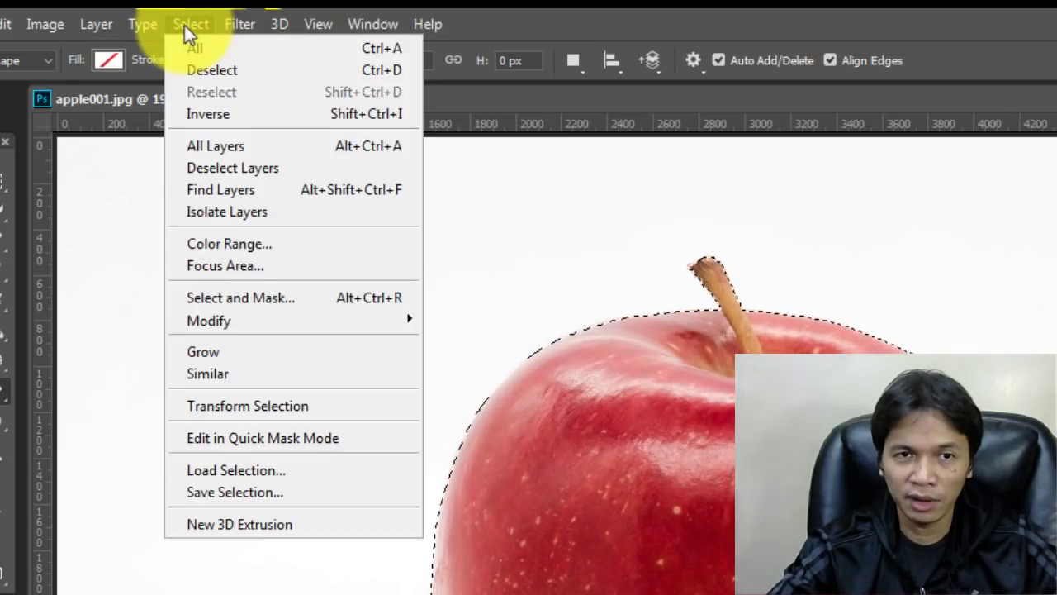
pyautogui.click(214, 113)
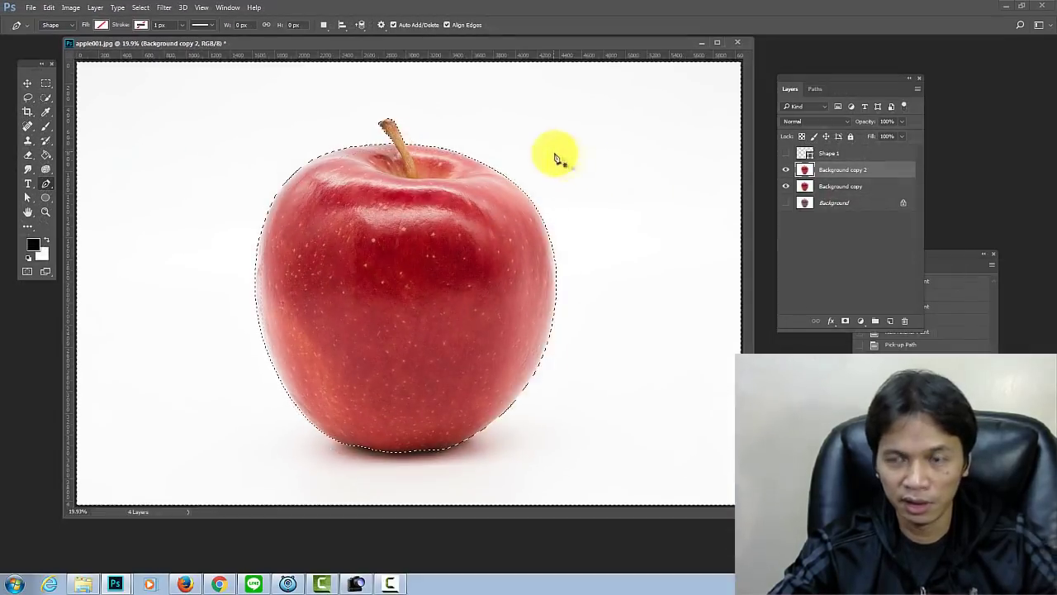
pyautogui.click(140, 8)
pyautogui.click(169, 26)
pyautogui.press('v')
pyautogui.click(601, 482)
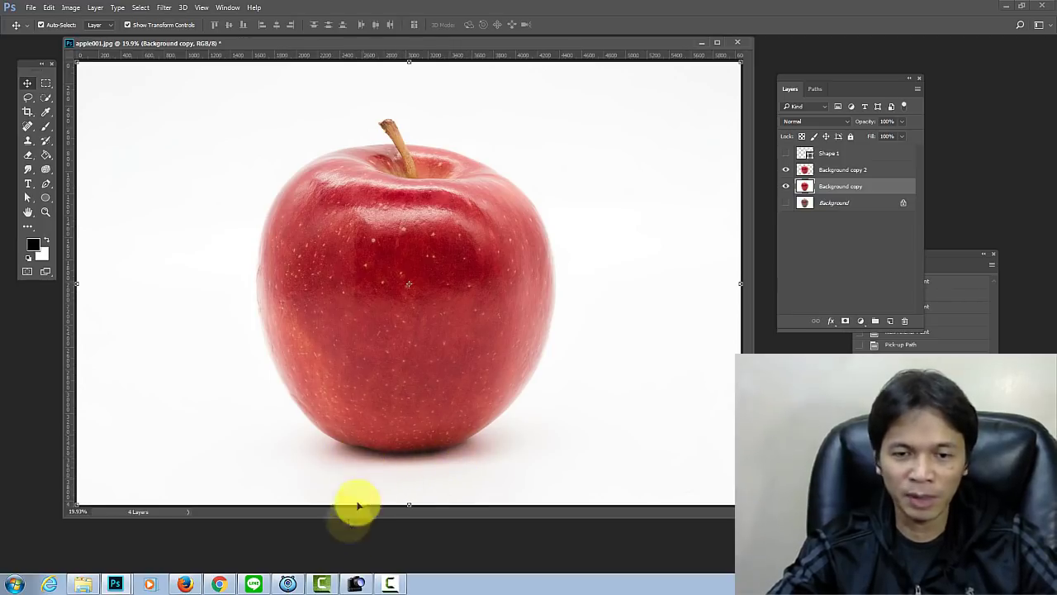
pyautogui.click(354, 583)
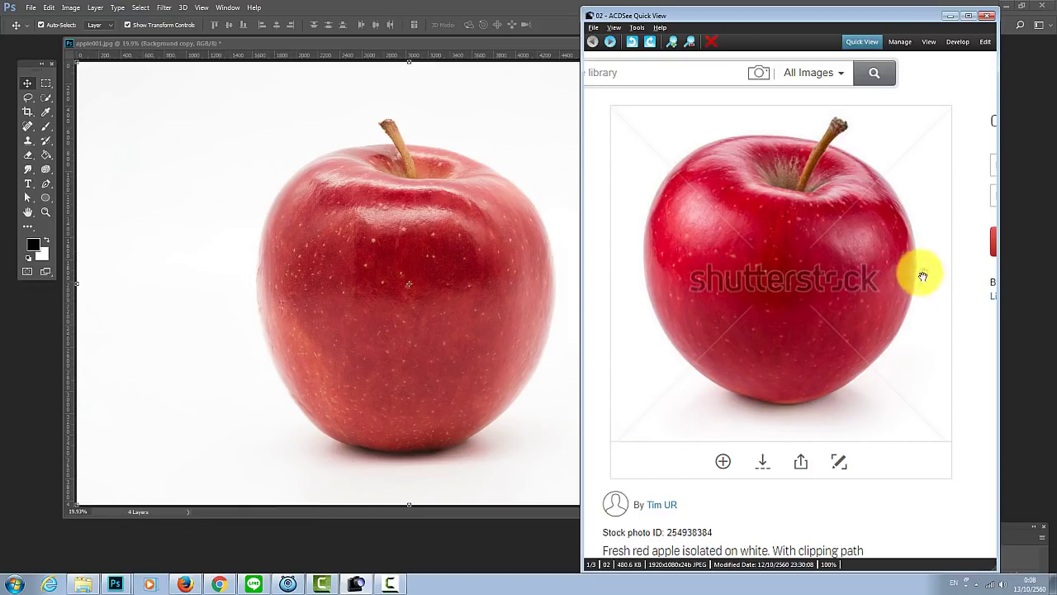
# Minimise the ACDSee reference photo to reveal the Photoshop canvas.
pyautogui.click(951, 16)
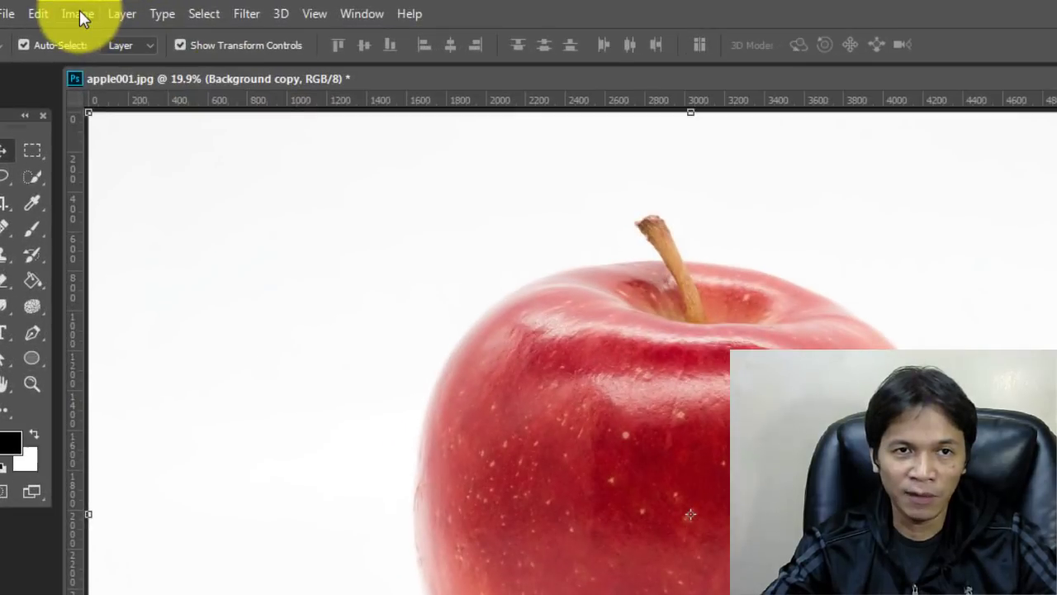
# Apply a Levels adjustment with the white input level set to 207.
pyautogui.click(70, 7)
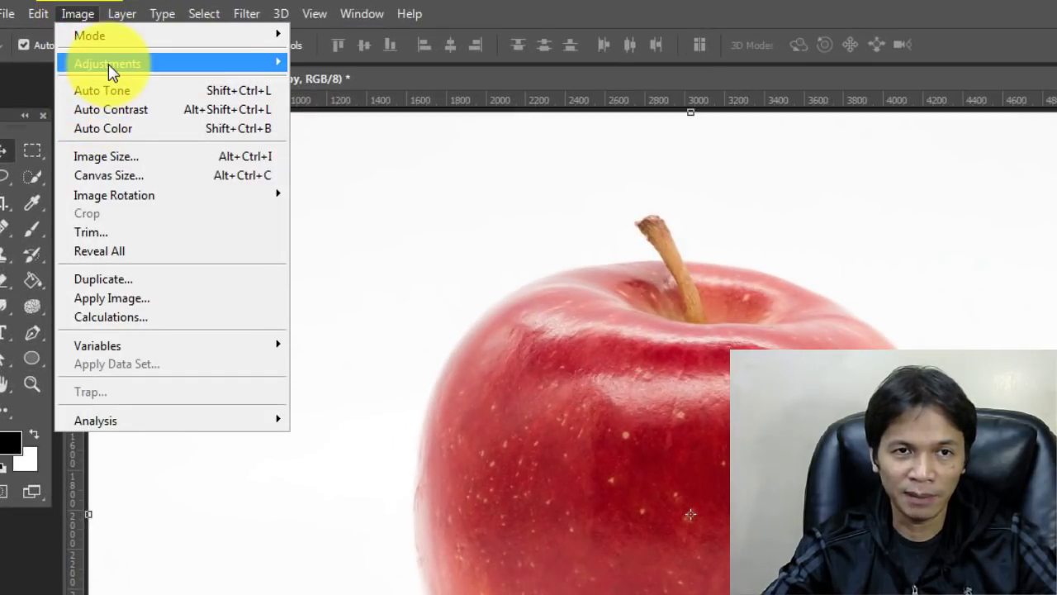
pyautogui.moveTo(108, 63)
pyautogui.click(384, 82)
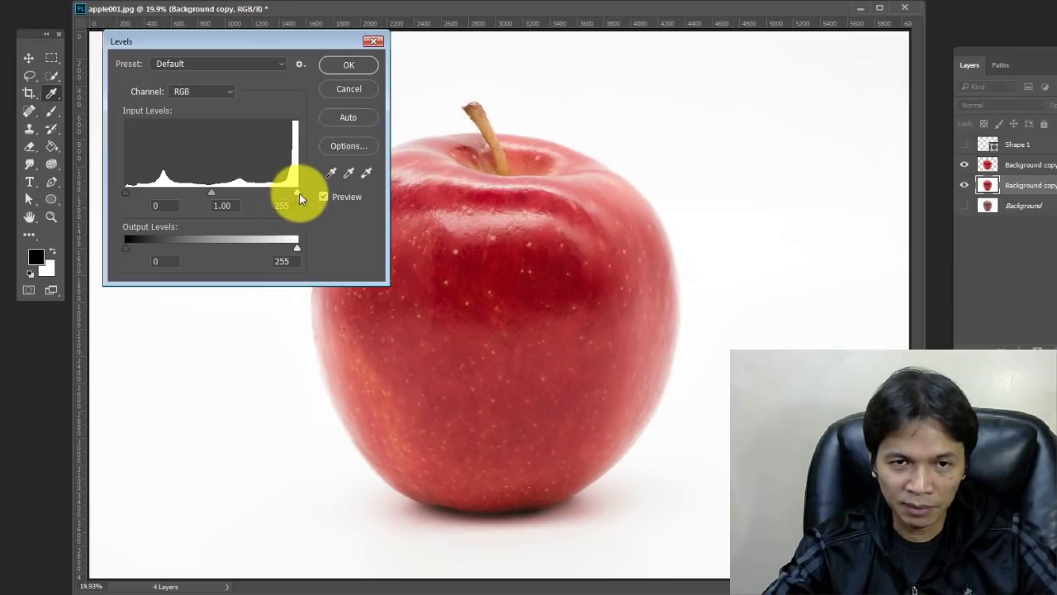
pyautogui.moveTo(298, 192); pyautogui.dragTo(267, 192)
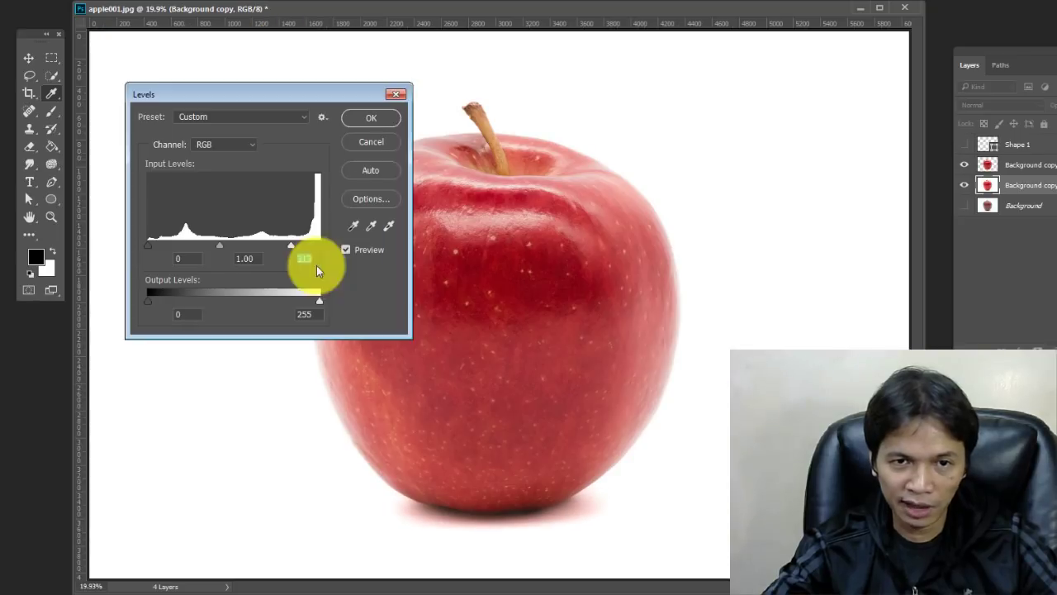
pyautogui.moveTo(291, 245); pyautogui.dragTo(288, 246)
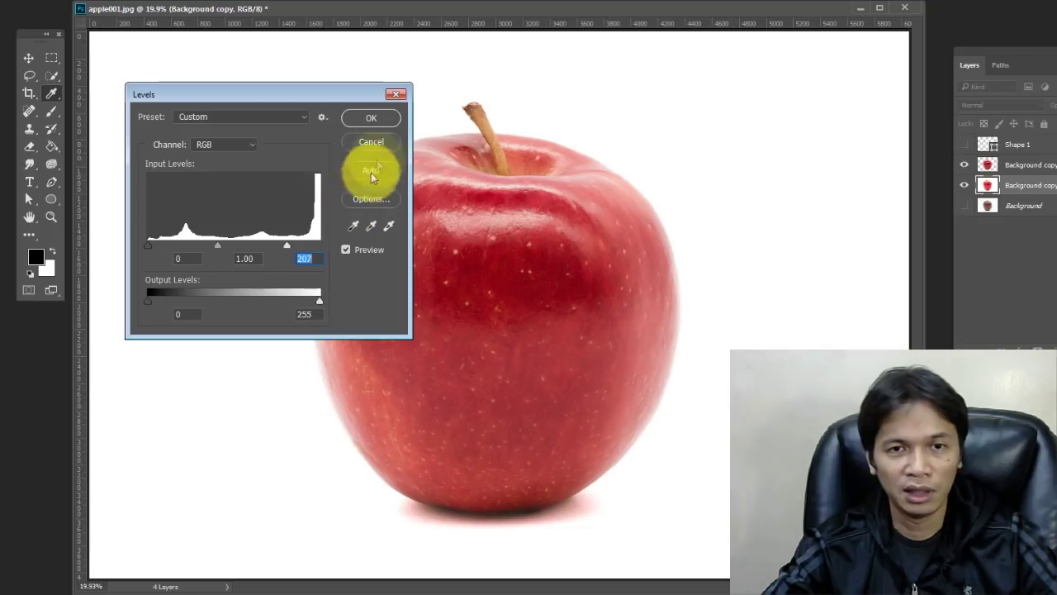
pyautogui.click(384, 119)
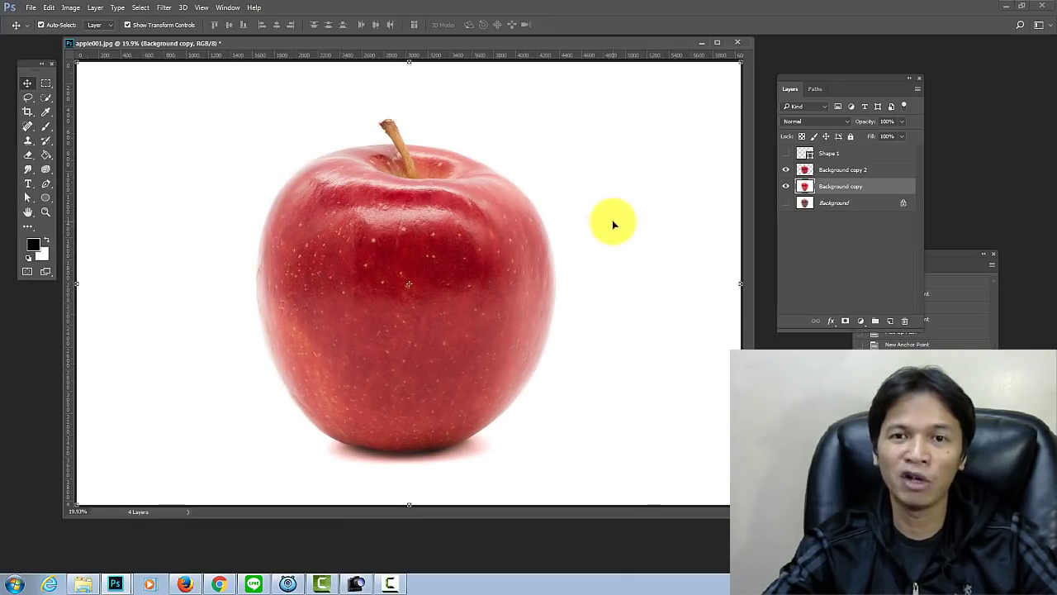
# Set the foreground colour to white (ffffff) by sampling white from the canvas.
pyautogui.click(33, 247)
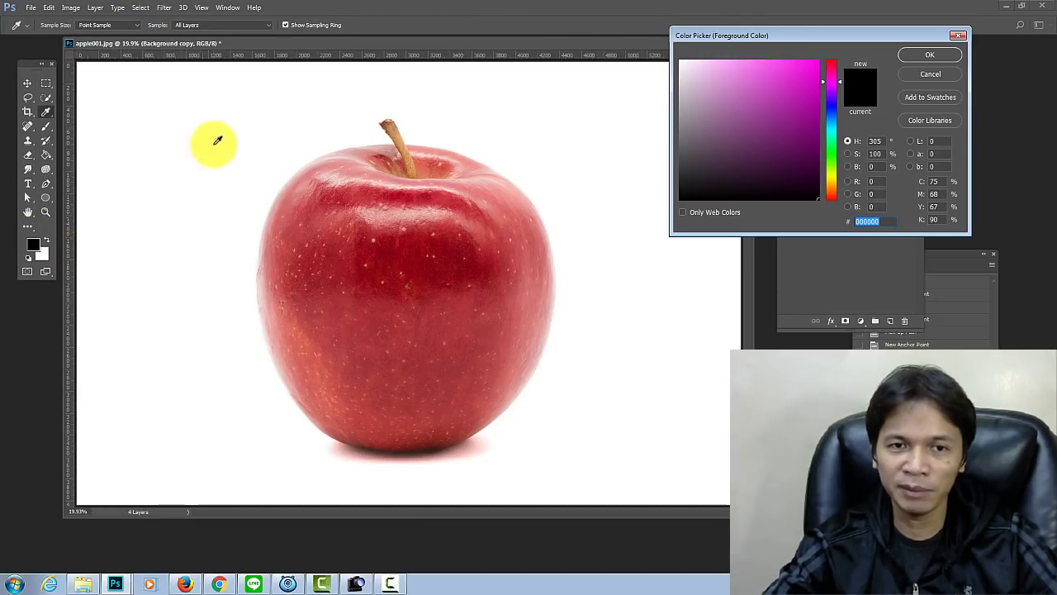
pyautogui.click(597, 141)
pyautogui.moveTo(867, 19); pyautogui.dragTo(710, 18)
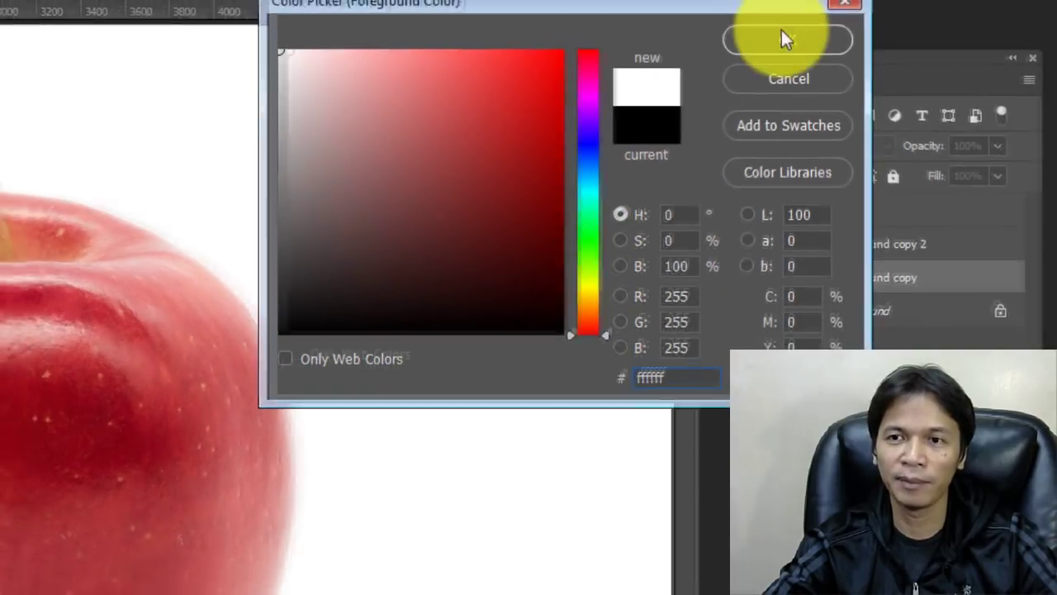
pyautogui.click(783, 38)
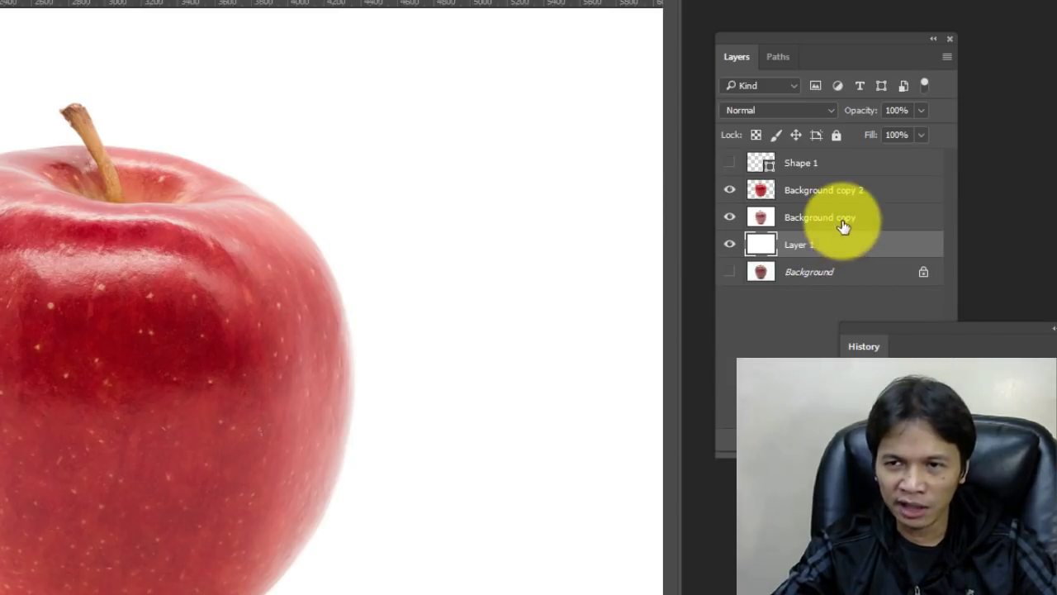
# On Background copy, set up the standard Eraser with its 259 px soft brush and opacity.
pyautogui.click(842, 219)
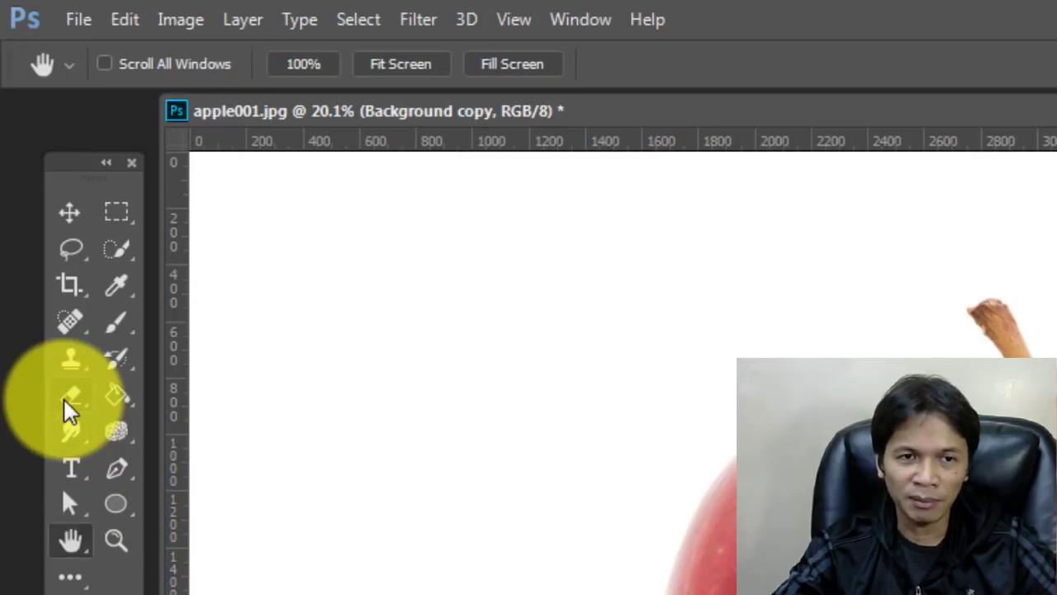
pyautogui.click(70, 397)
pyautogui.click(195, 400)
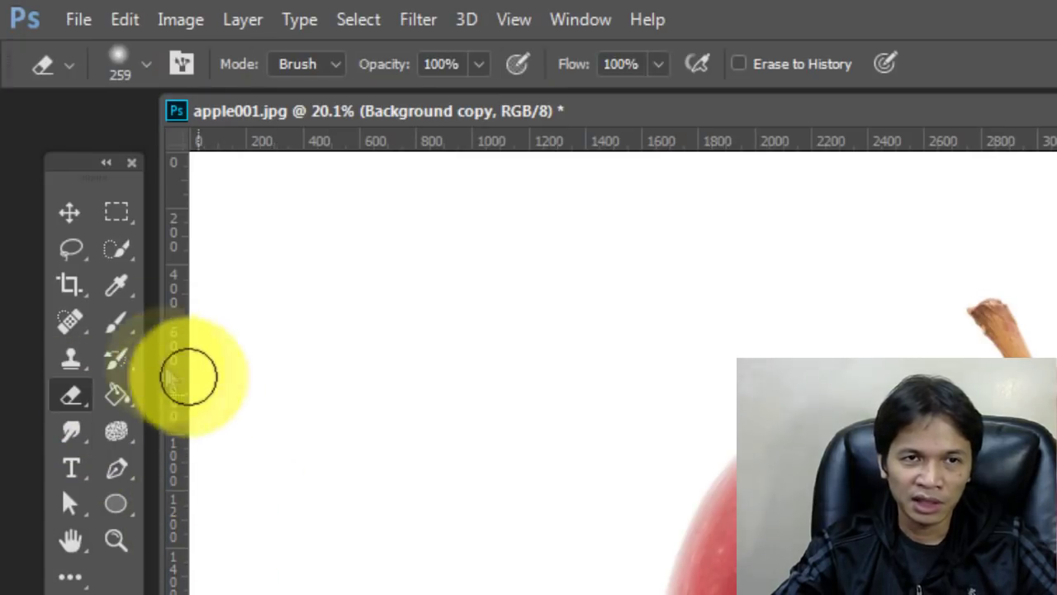
pyautogui.click(144, 73)
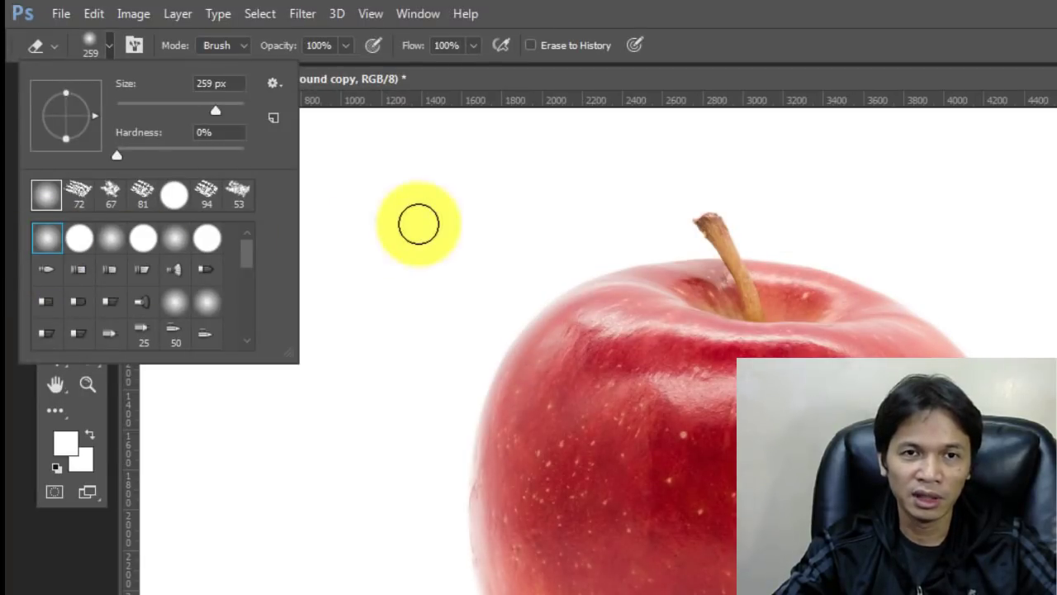
pyautogui.click(503, 89)
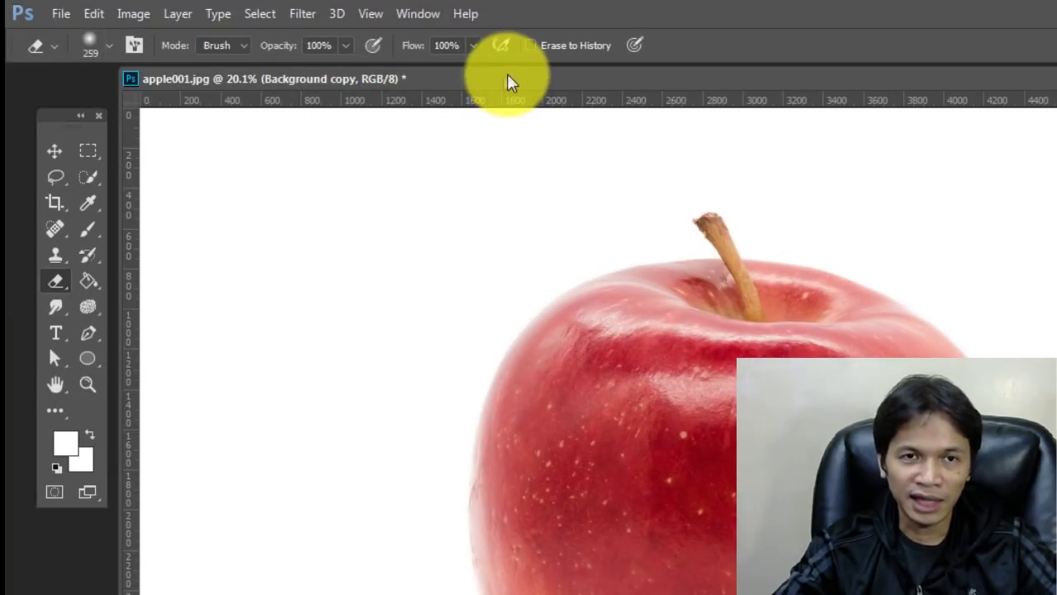
pyautogui.click(346, 48)
pyautogui.click(346, 76)
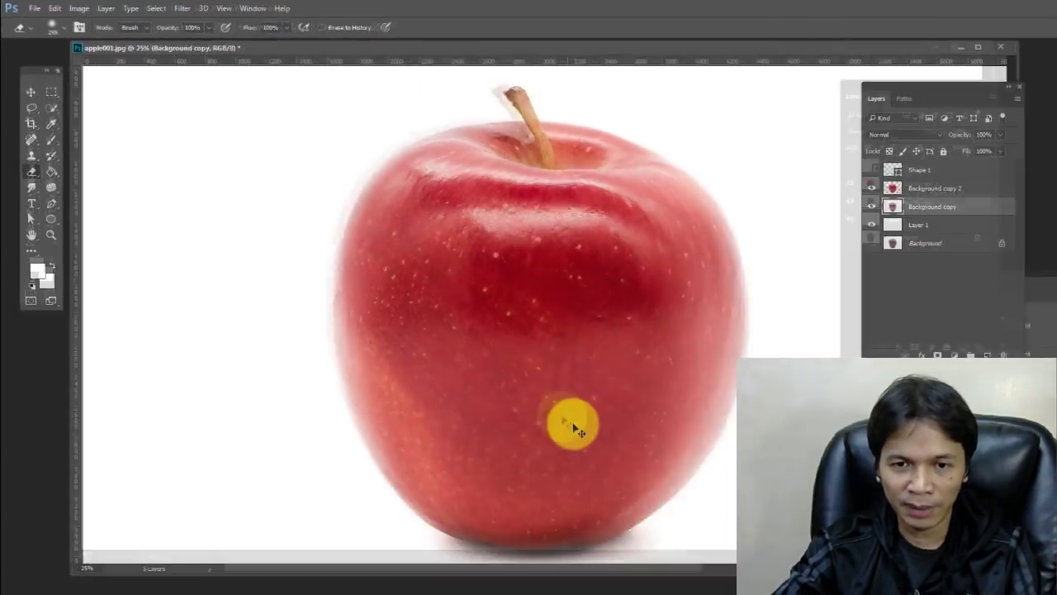
# Fade the dark shadow under the apple's base with a low-opacity eraser stroke.
pyautogui.scroll(5, 538, 389)
pyautogui.moveTo(543, 389); pyautogui.dragTo(462, 150)
pyautogui.scroll(-1, 460, 236)
pyautogui.scroll(-2, 458, 229)
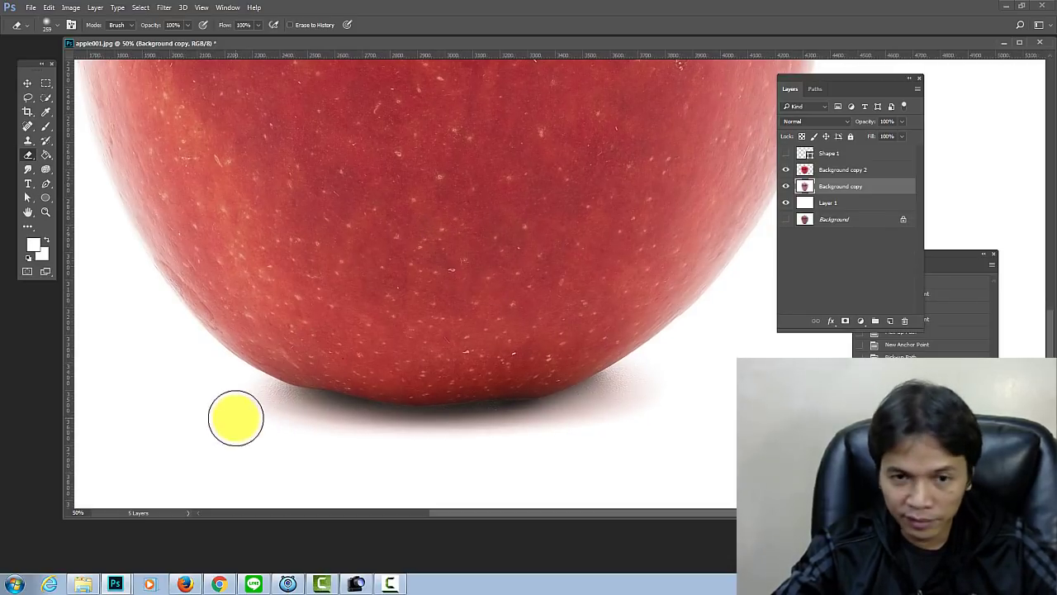
pyautogui.moveTo(337, 449); pyautogui.dragTo(597, 436)
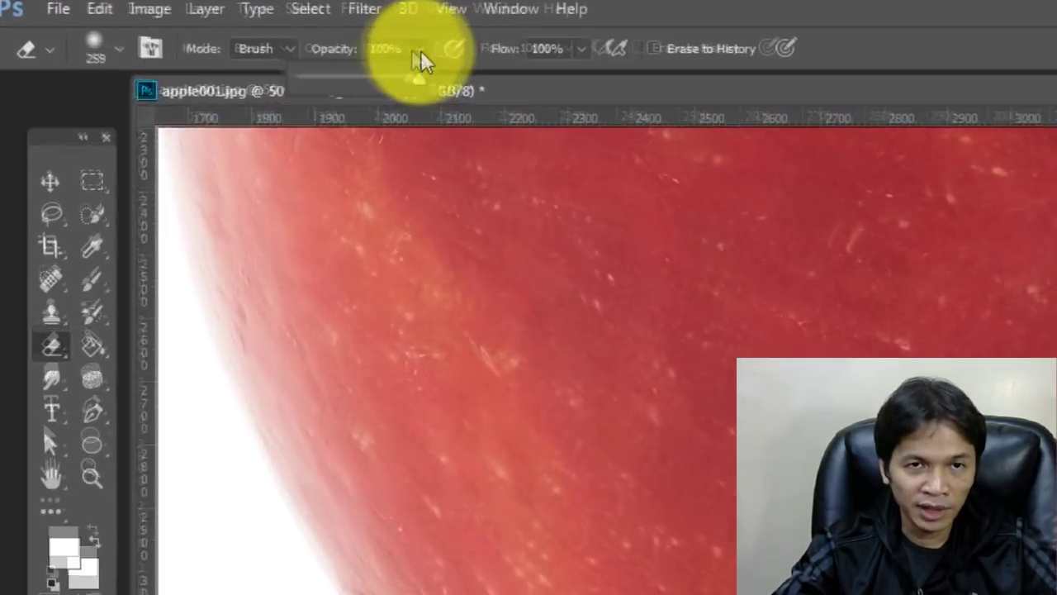
# Lower the eraser opacity to about 8% and fit the whole apple on screen.
pyautogui.click(177, 25)
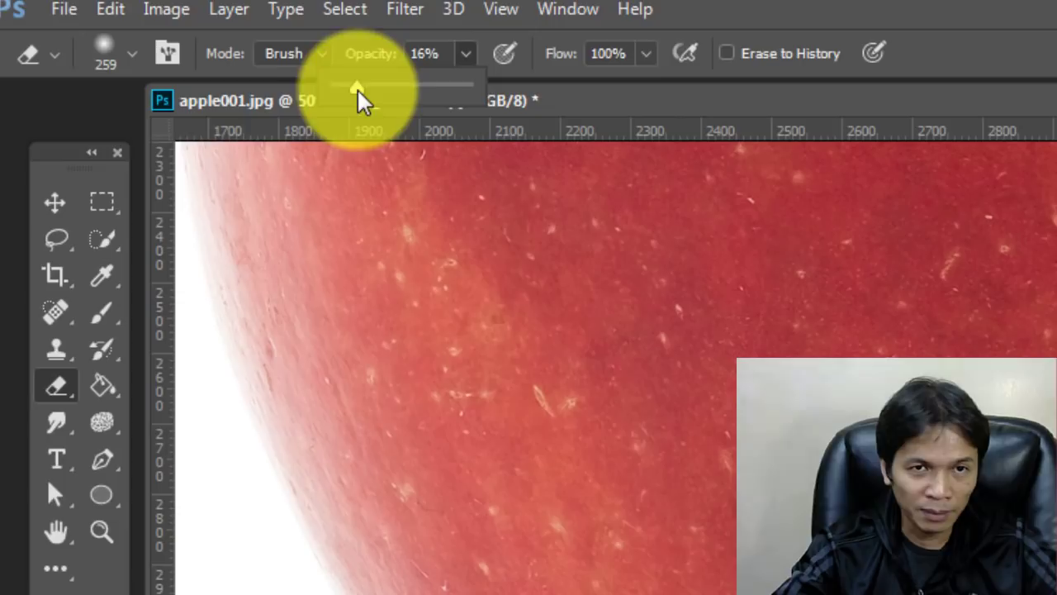
pyautogui.moveTo(361, 97); pyautogui.dragTo(349, 95)
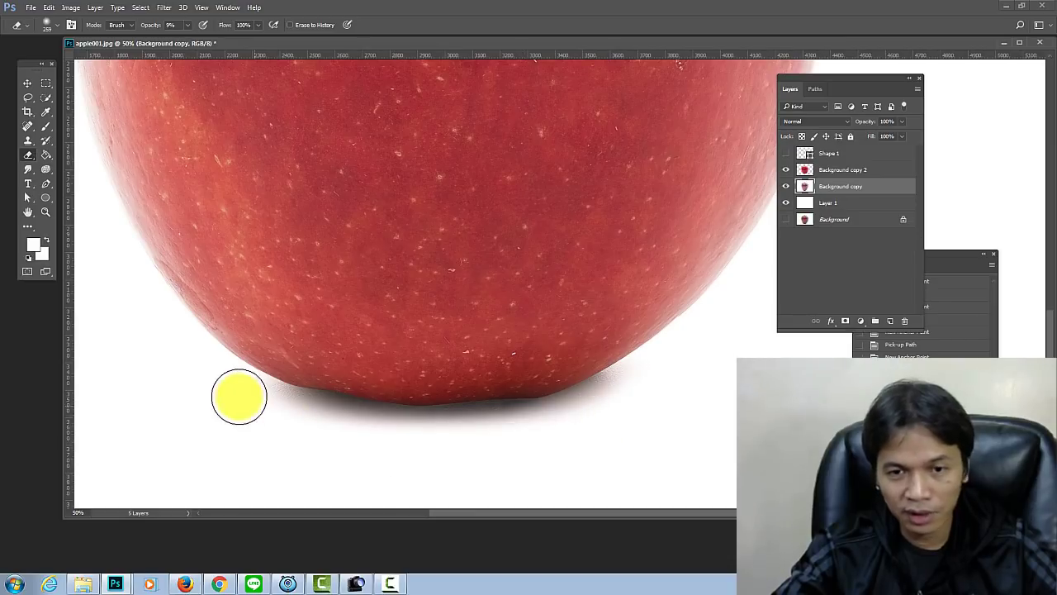
pyautogui.doubleClick(27, 212)
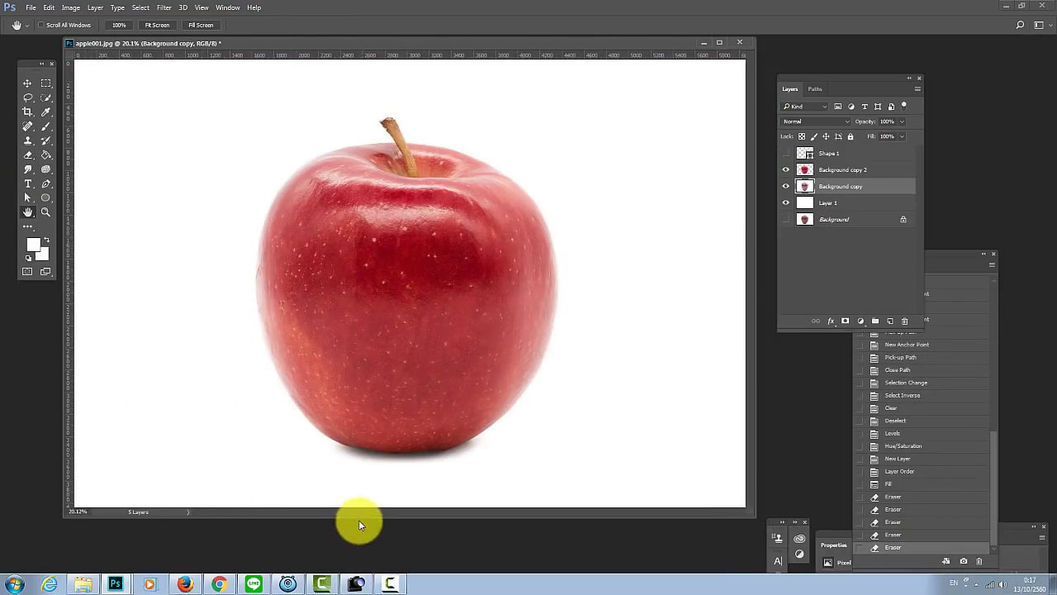
pyautogui.click(356, 583)
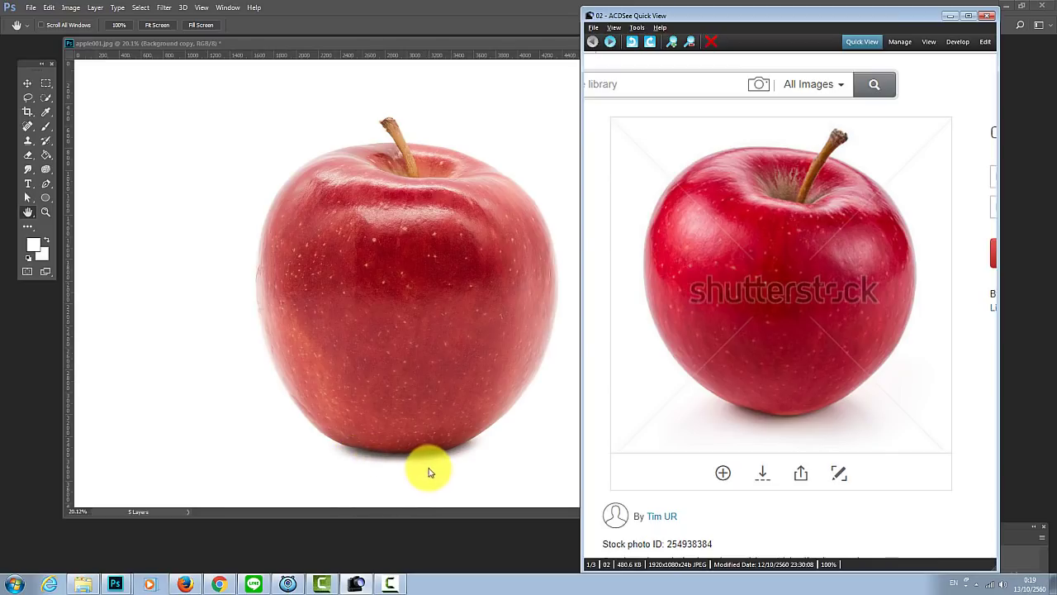
pyautogui.click(577, 406)
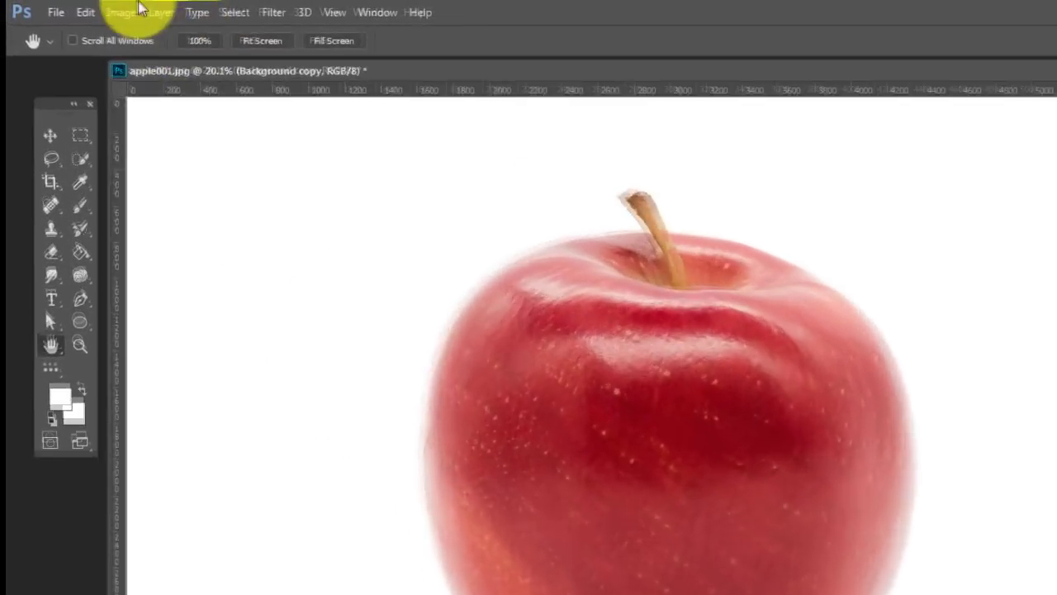
# Apply Levels with the white input level lowered from 255 to about 225.
pyautogui.click(71, 7)
pyautogui.moveTo(155, 60)
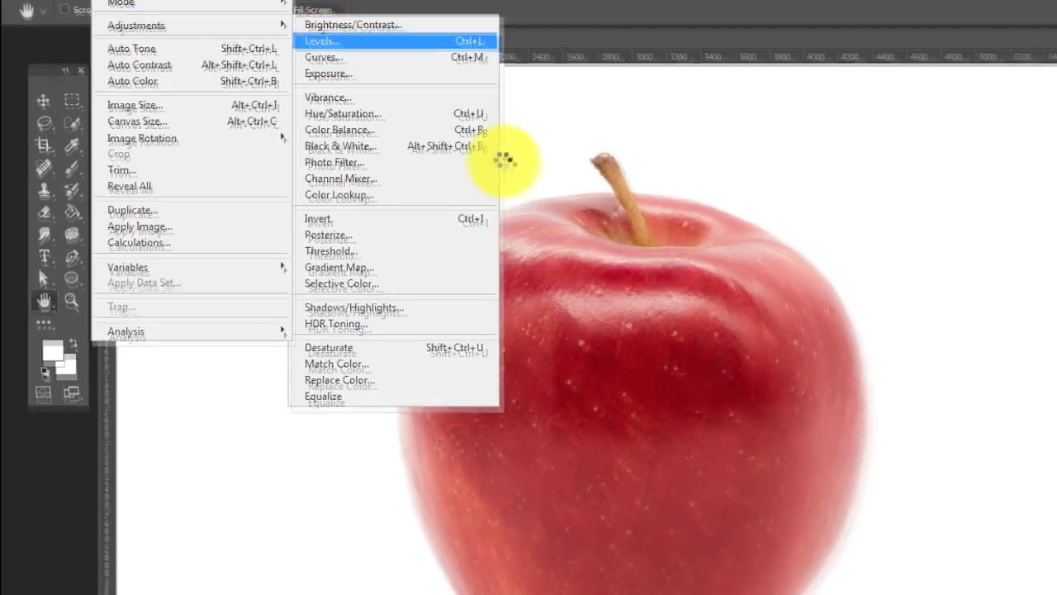
pyautogui.click(378, 73)
pyautogui.moveTo(330, 221)
pyautogui.mouseDown()
pyautogui.moveTo(264, 228)
pyautogui.moveTo(313, 222)
pyautogui.mouseUp()
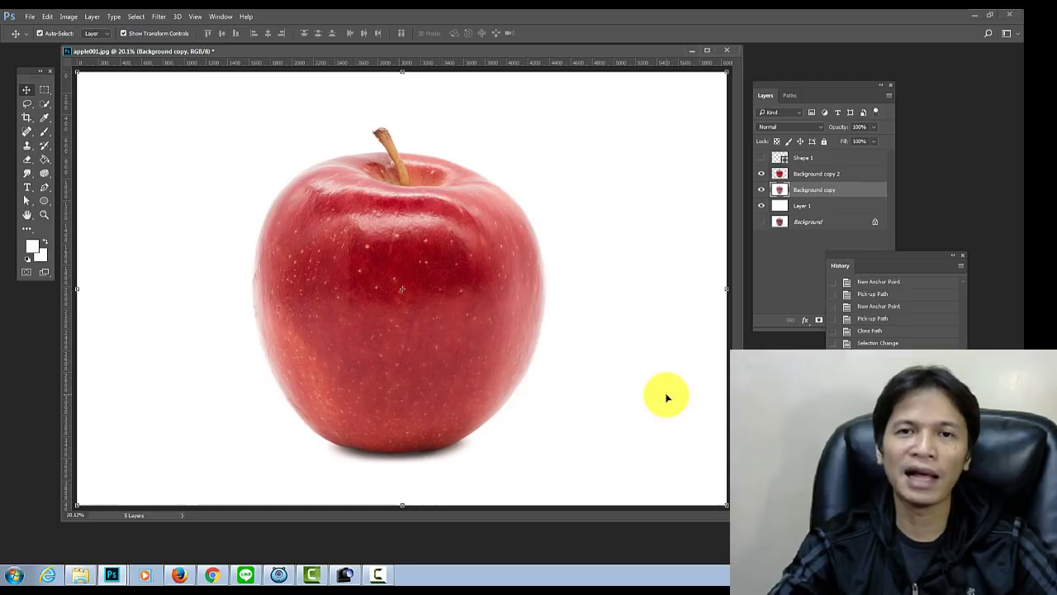
# Crop the left, right, top and bottom edges to a near-square frame around the apple, then return to the Move tool.
pyautogui.moveTo(740, 520); pyautogui.dragTo(749, 527)
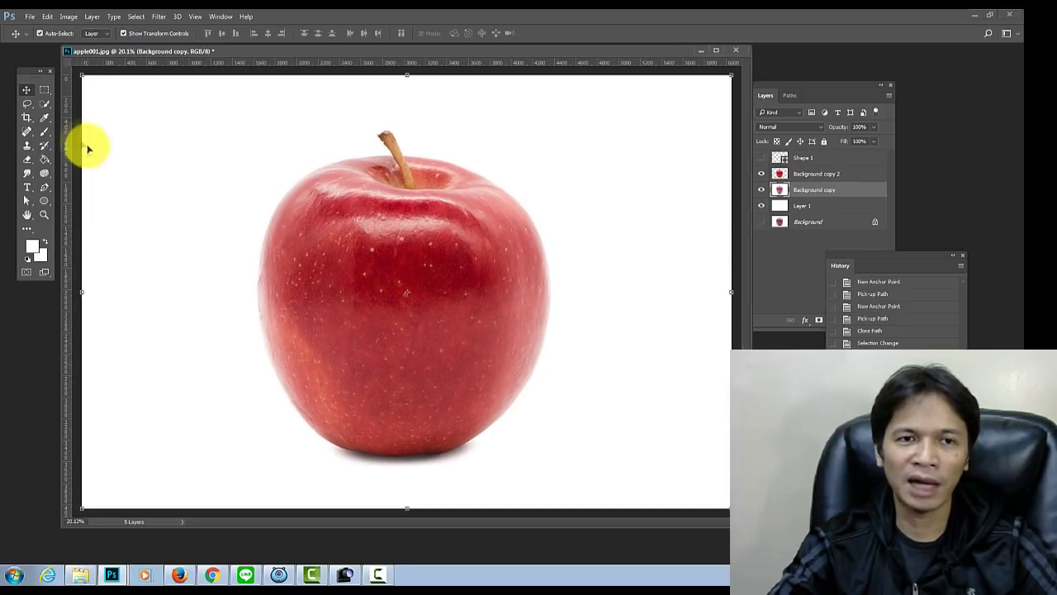
pyautogui.click(27, 119)
pyautogui.moveTo(80, 290); pyautogui.dragTo(151, 284)
pyautogui.moveTo(656, 292); pyautogui.dragTo(587, 290)
pyautogui.moveTo(412, 509); pyautogui.dragTo(412, 494)
pyautogui.moveTo(407, 85); pyautogui.dragTo(408, 93)
pyautogui.press('Return')
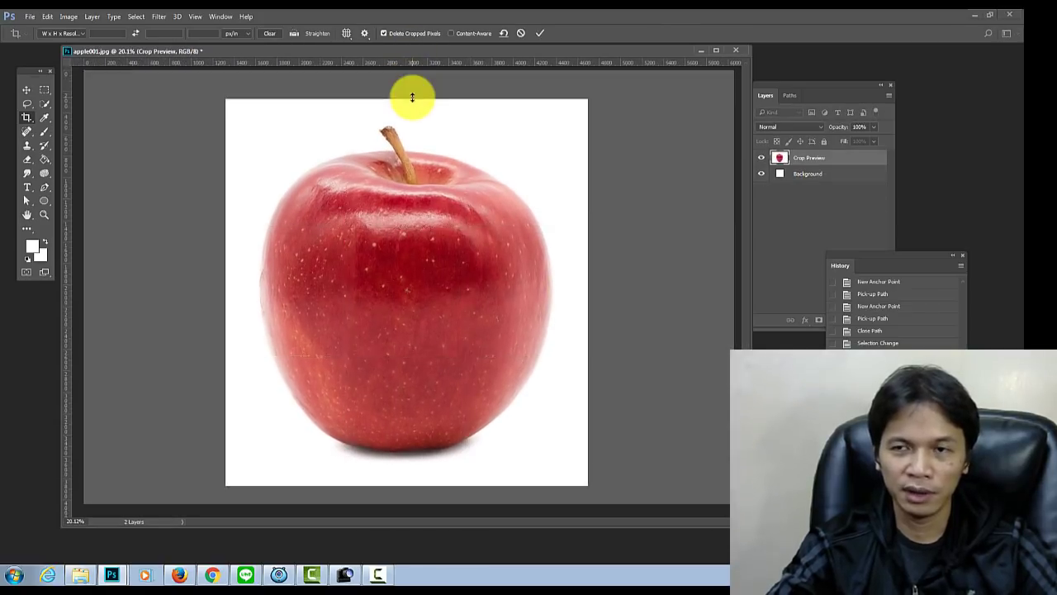
pyautogui.click(812, 261)
pyautogui.press('v')
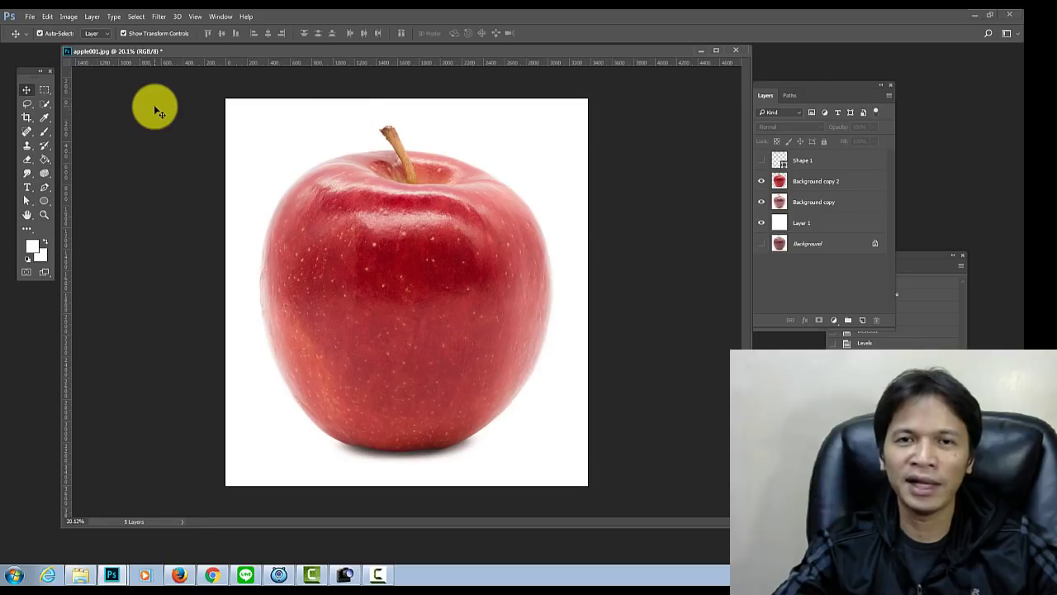